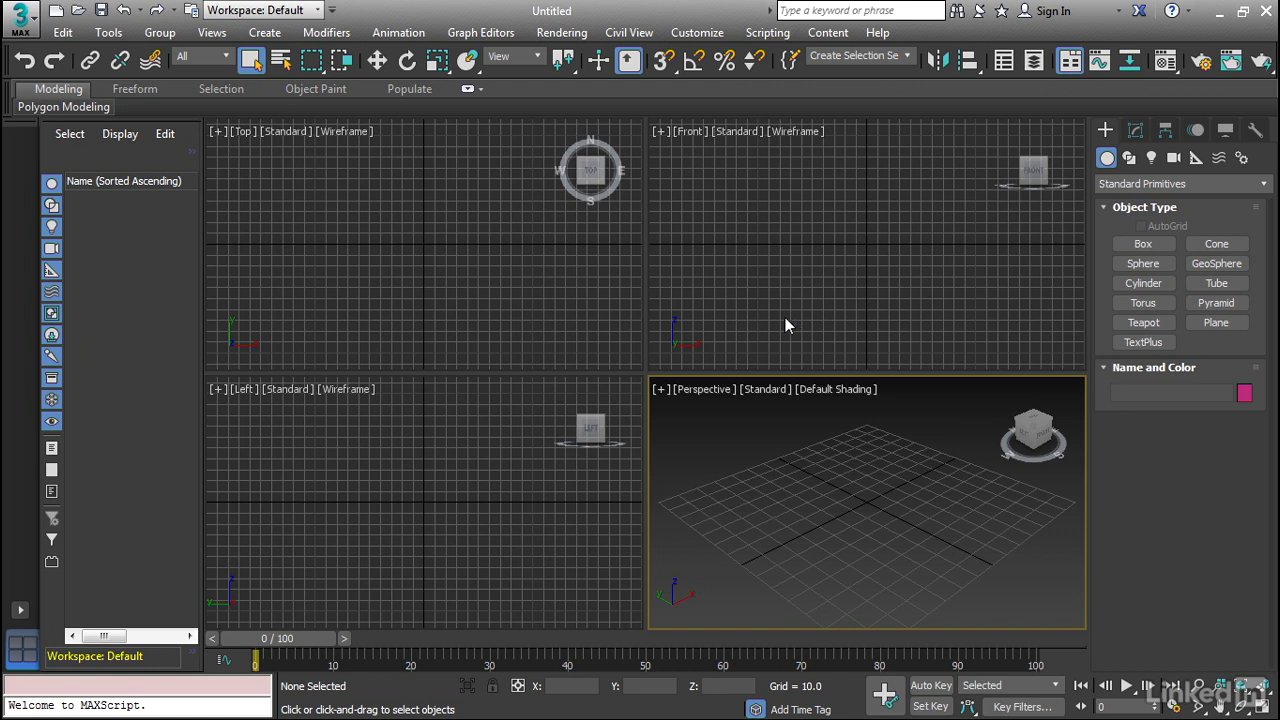
Browse the Create panel's shape and geometry categories, keeping Standard Primitives selected.
left_click(263, 33)
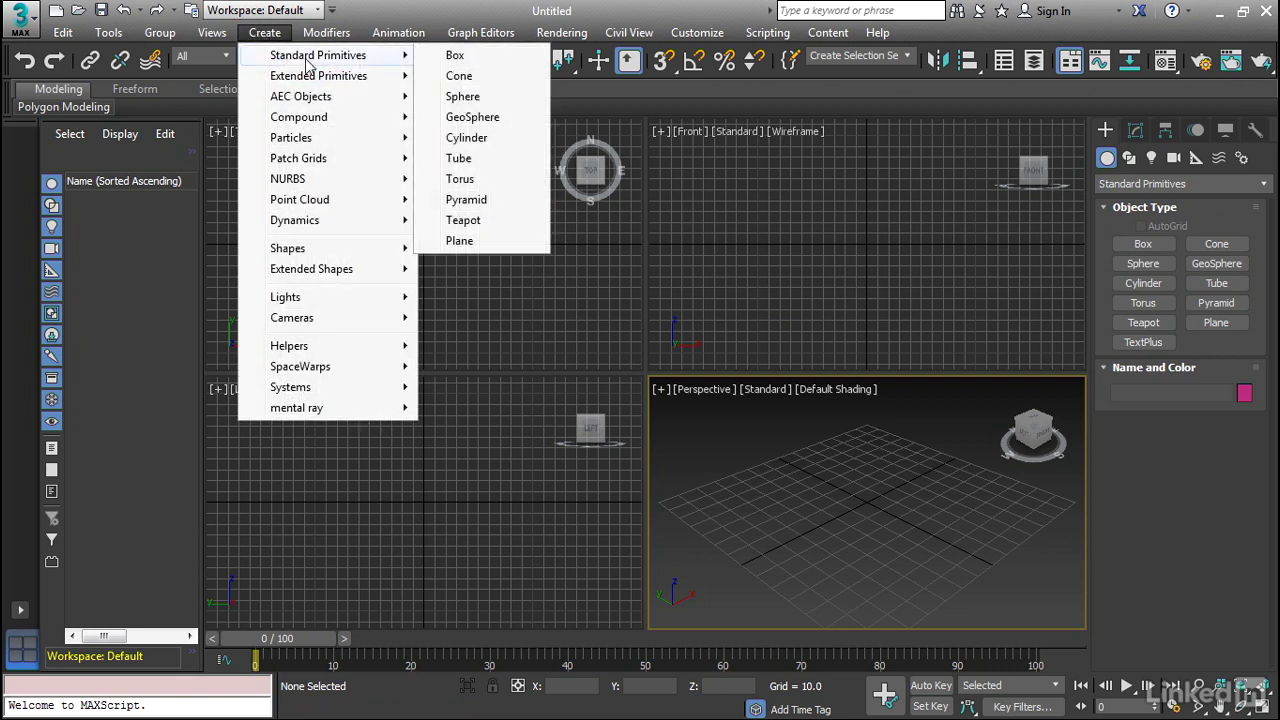
mouse_move(313, 80)
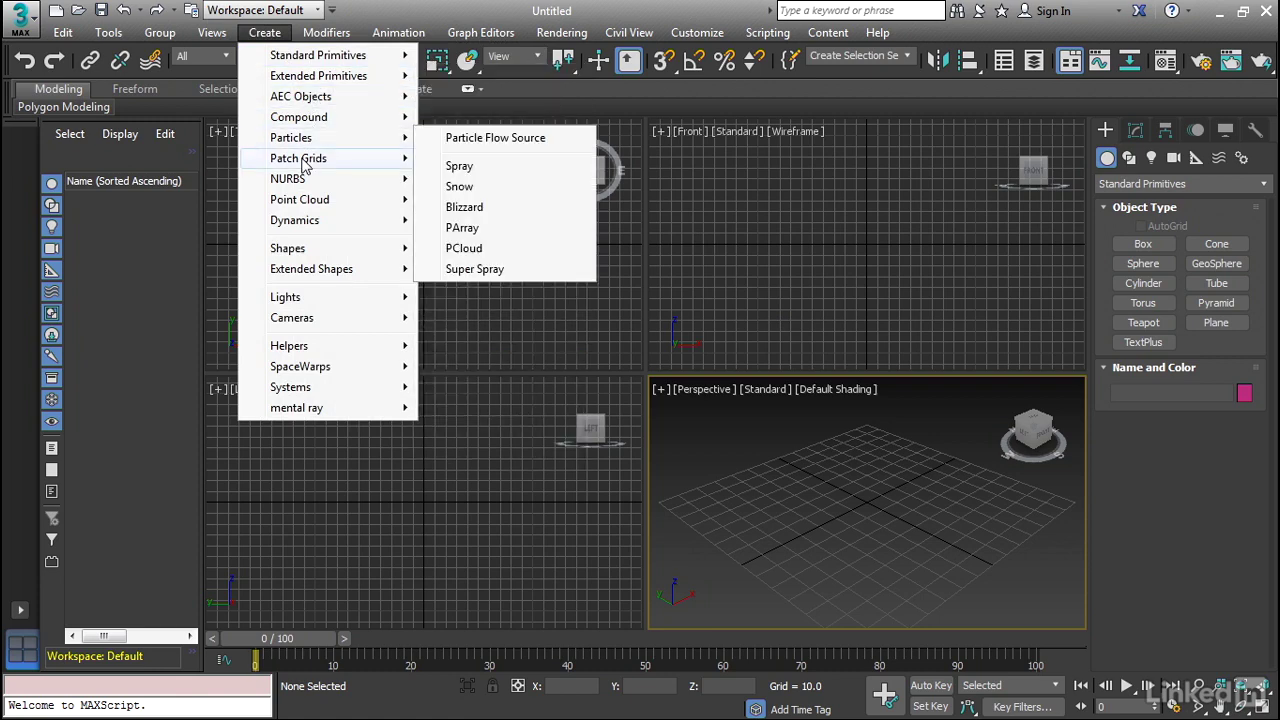
mouse_move(323, 229)
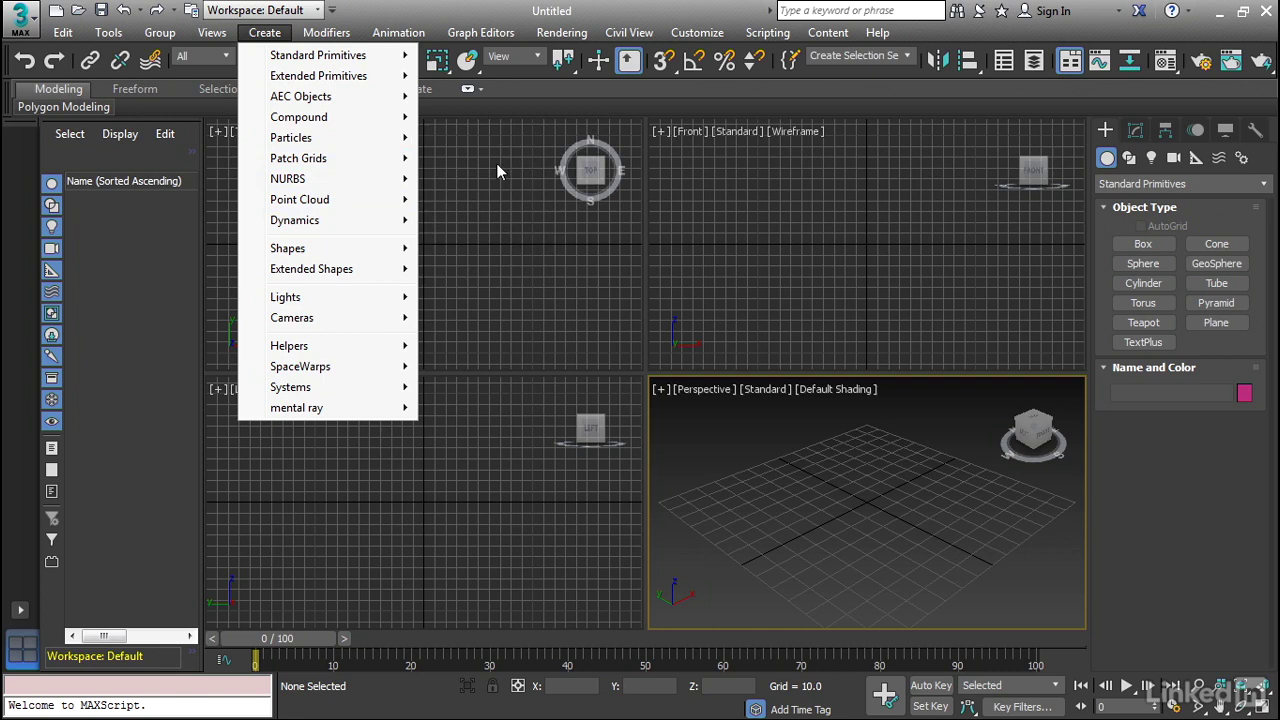
left_click(877, 262)
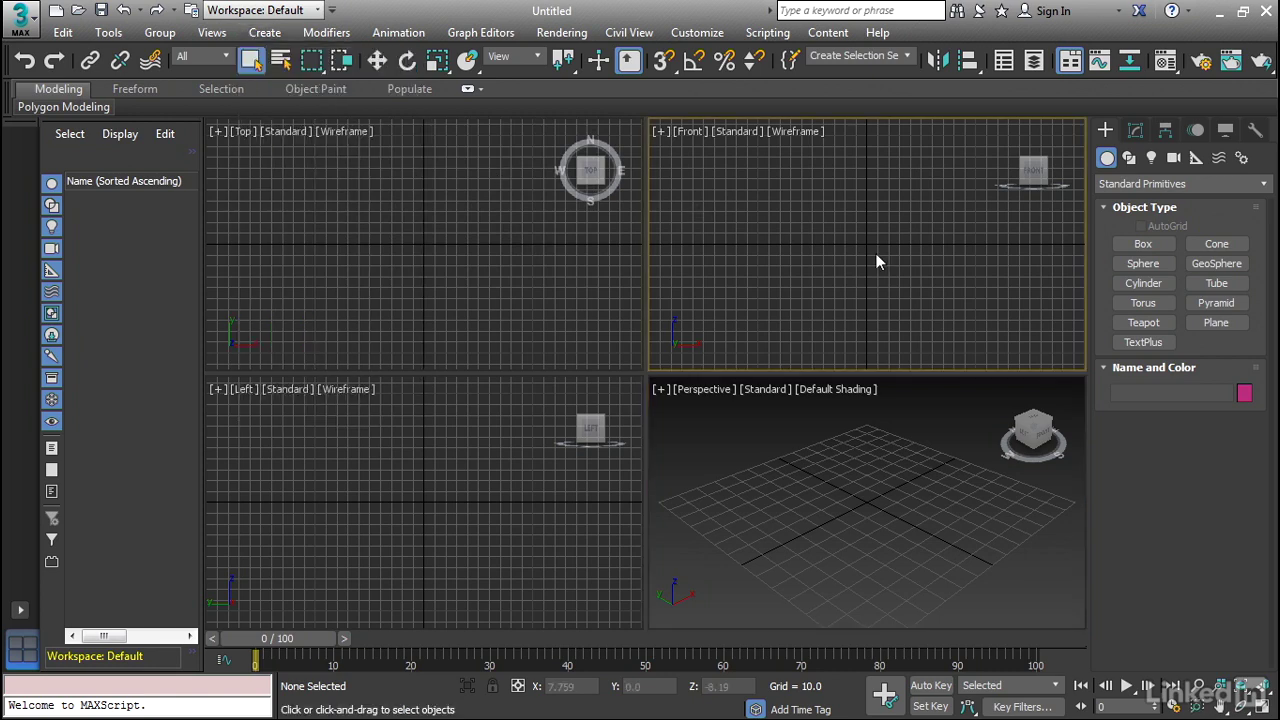
left_click(1128, 158)
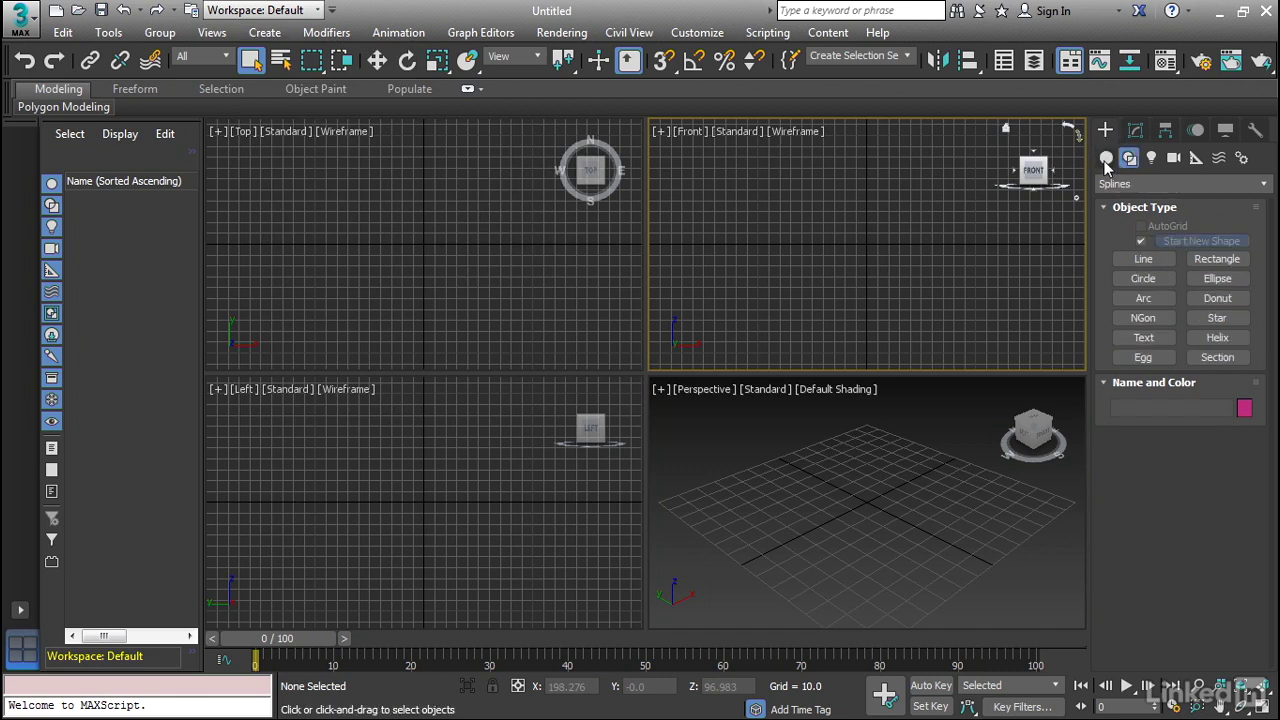
left_click(1107, 159)
left_click(1150, 184)
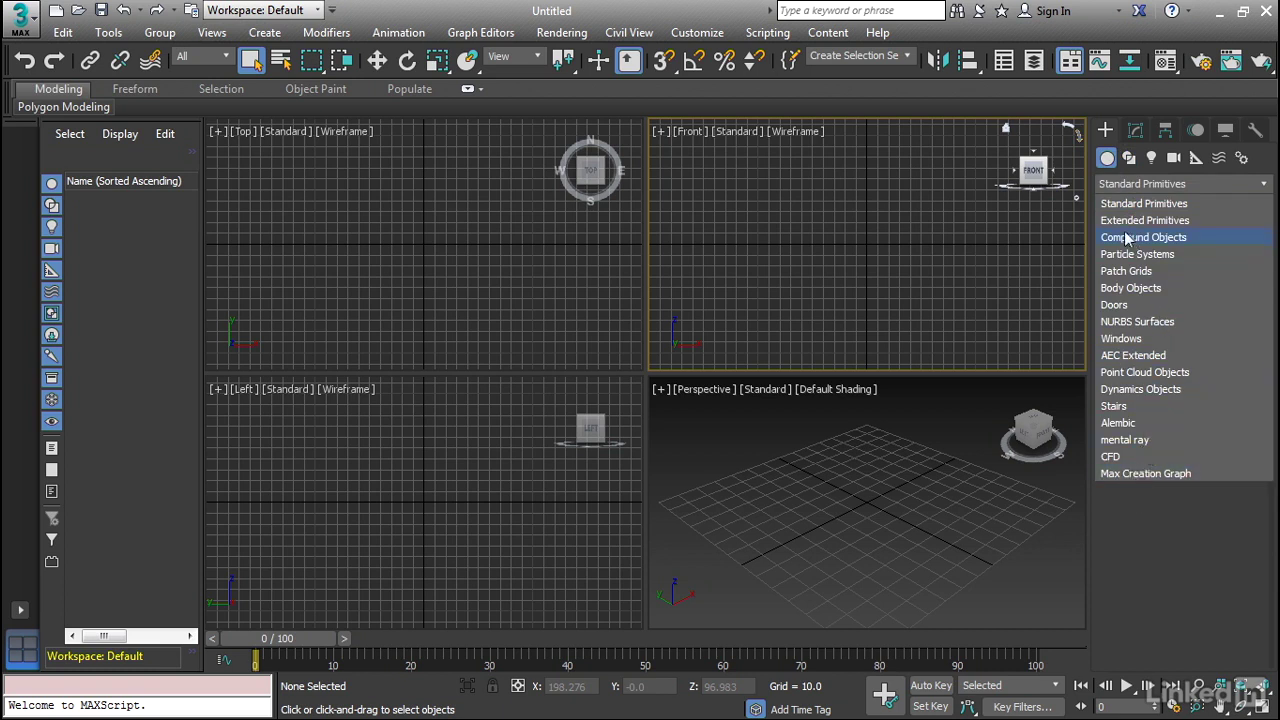
left_click(1131, 205)
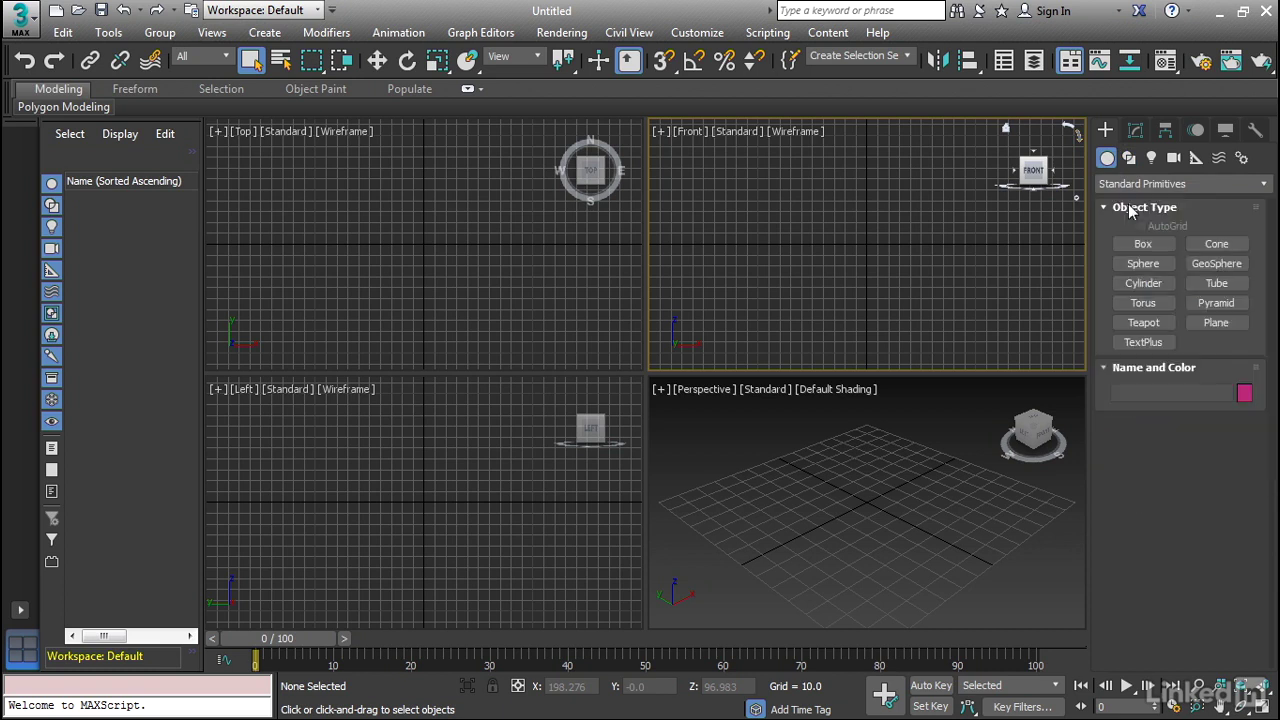
Maximize the Perspective viewport, orbit it around the grid, and pick the Box primitive.
left_click(1018, 611)
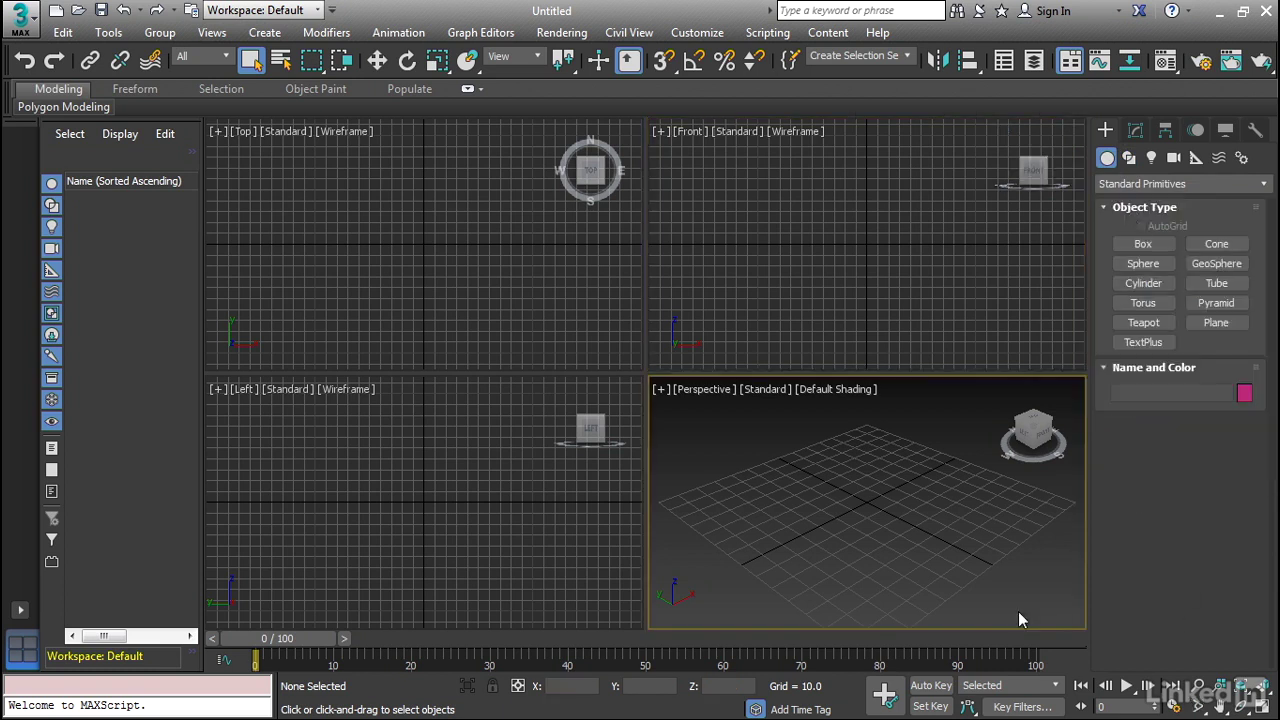
left_click(1263, 706)
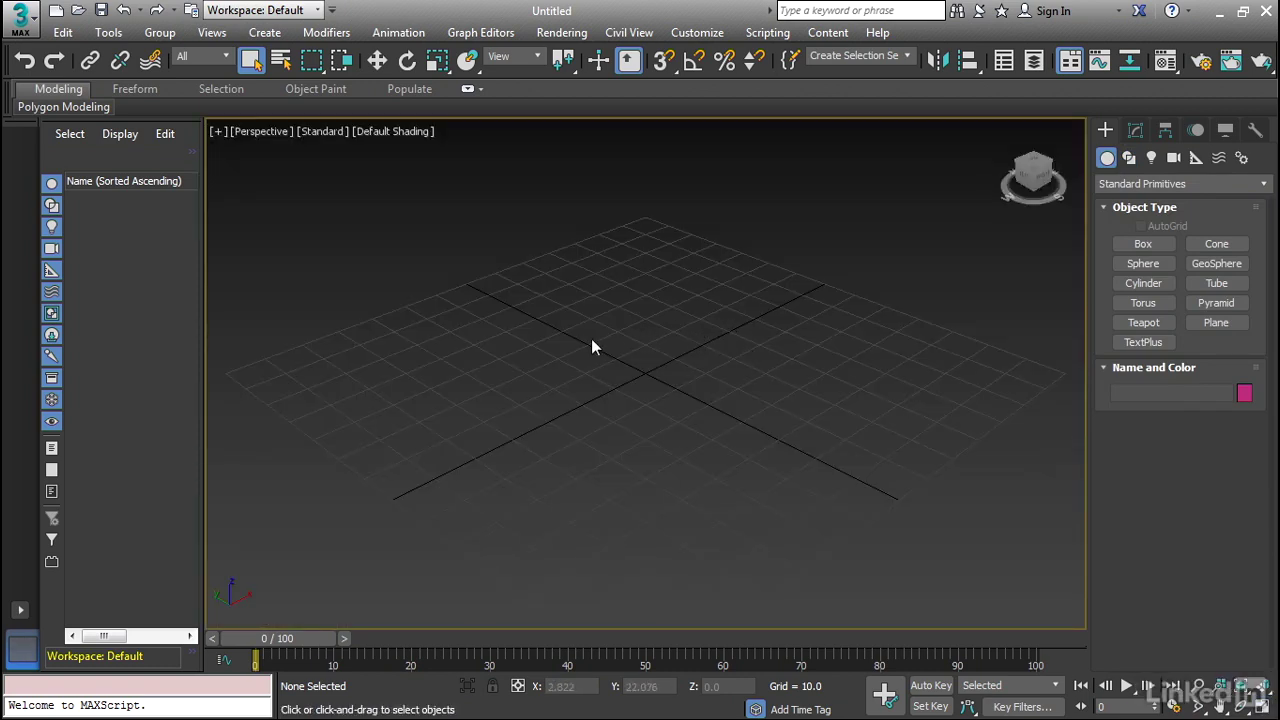
middle_click_drag(591, 345, 681, 353, "alt")
scroll(681, 353, "down", 2)
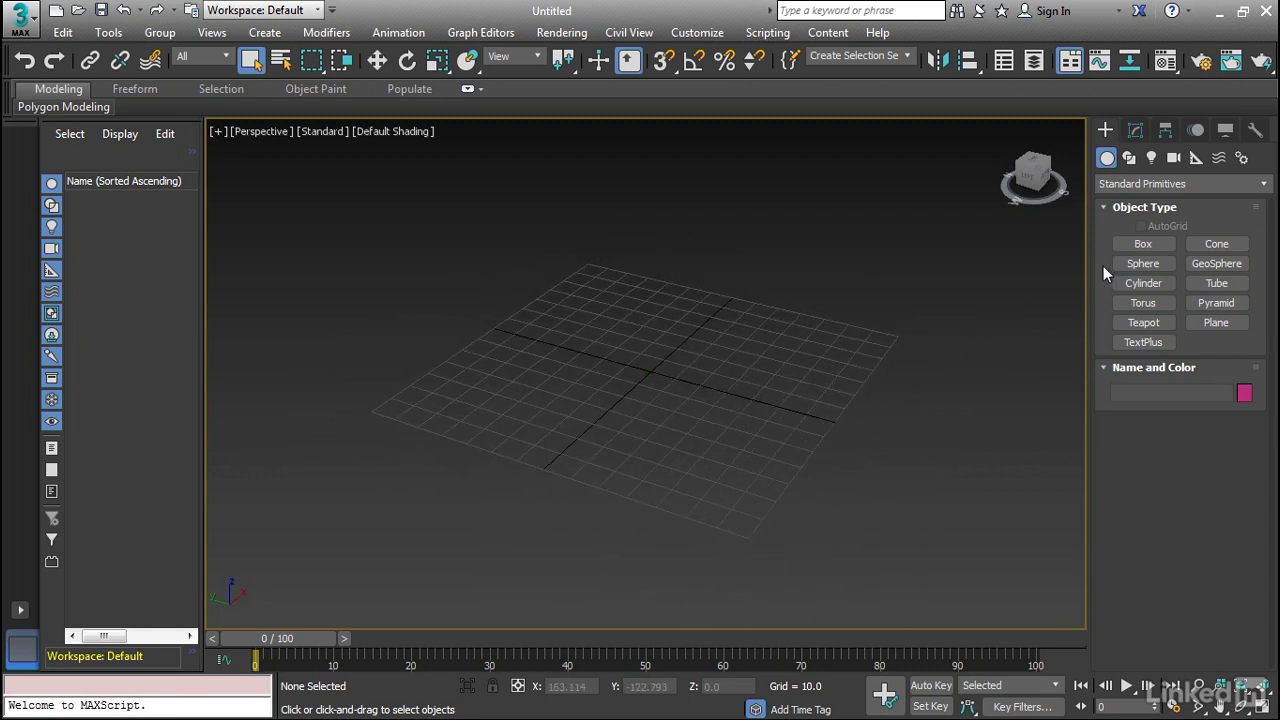
left_click(1143, 245)
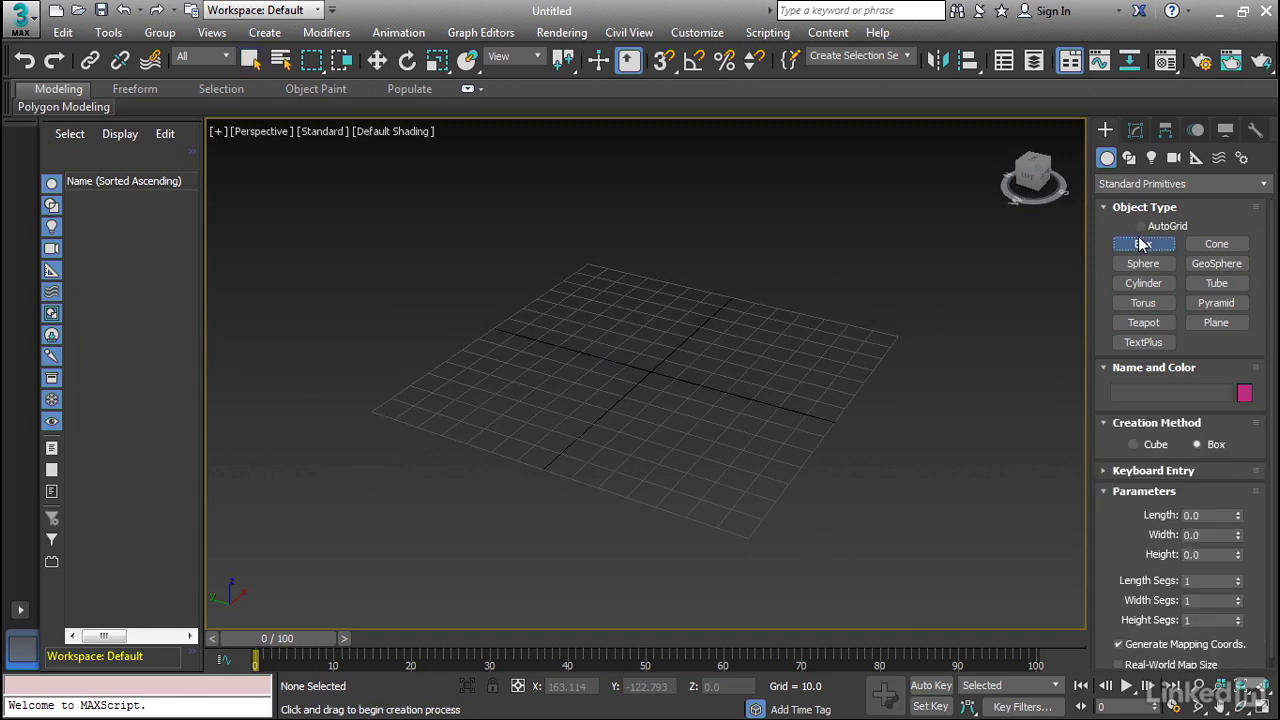
scroll(1115, 510, "down", 1)
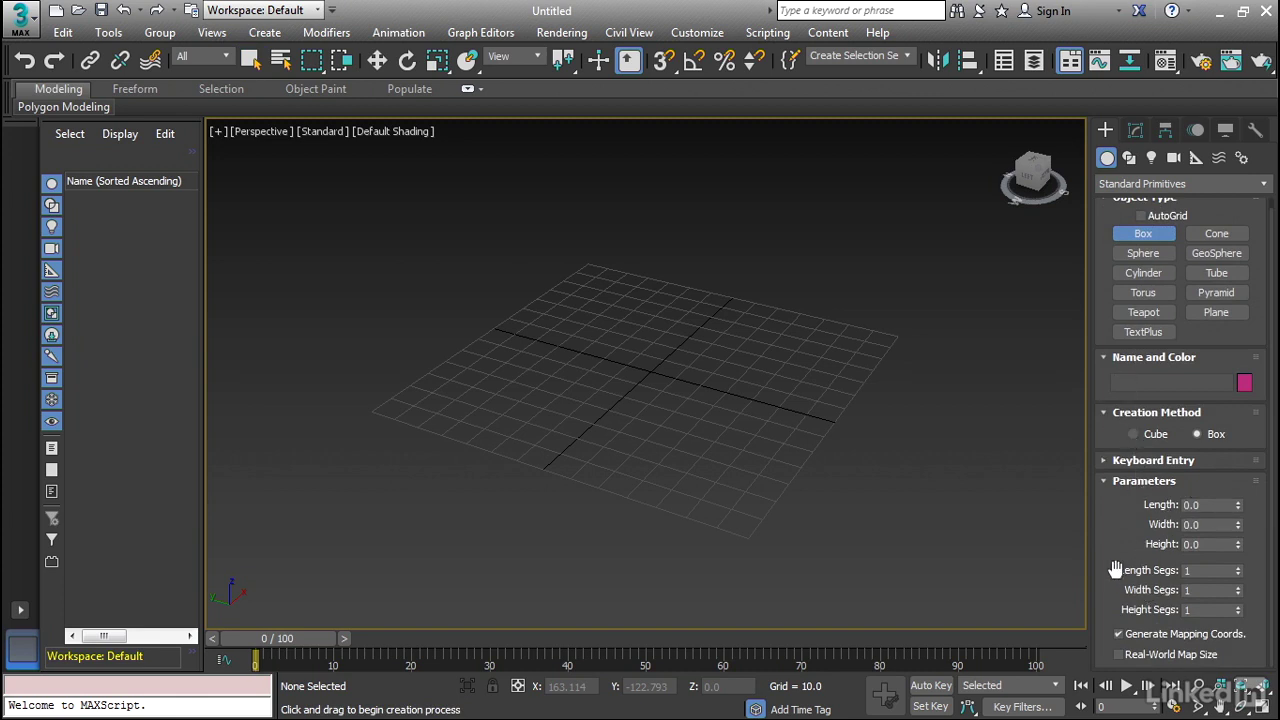
Draw Box001 on the grid at length 50.075, width 51.58 and height 47.592.
left_click(632, 325)
left_click_drag(632, 325, 685, 431)
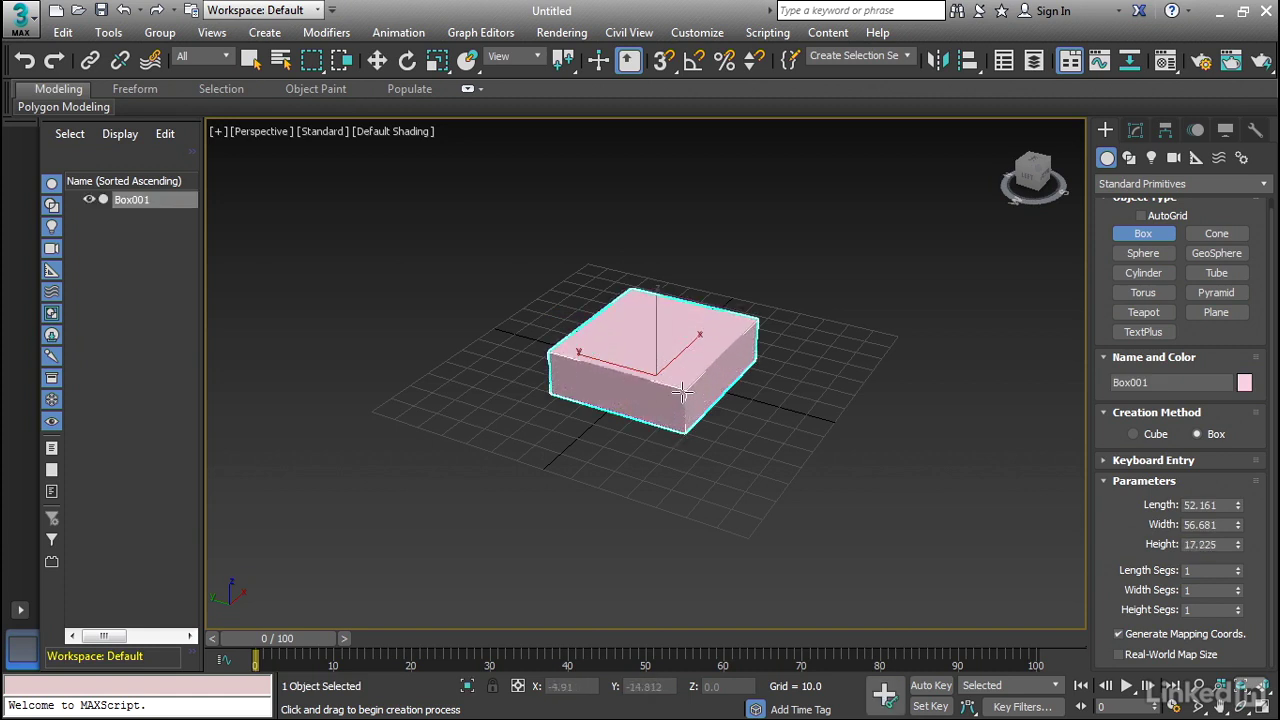
left_click(667, 290)
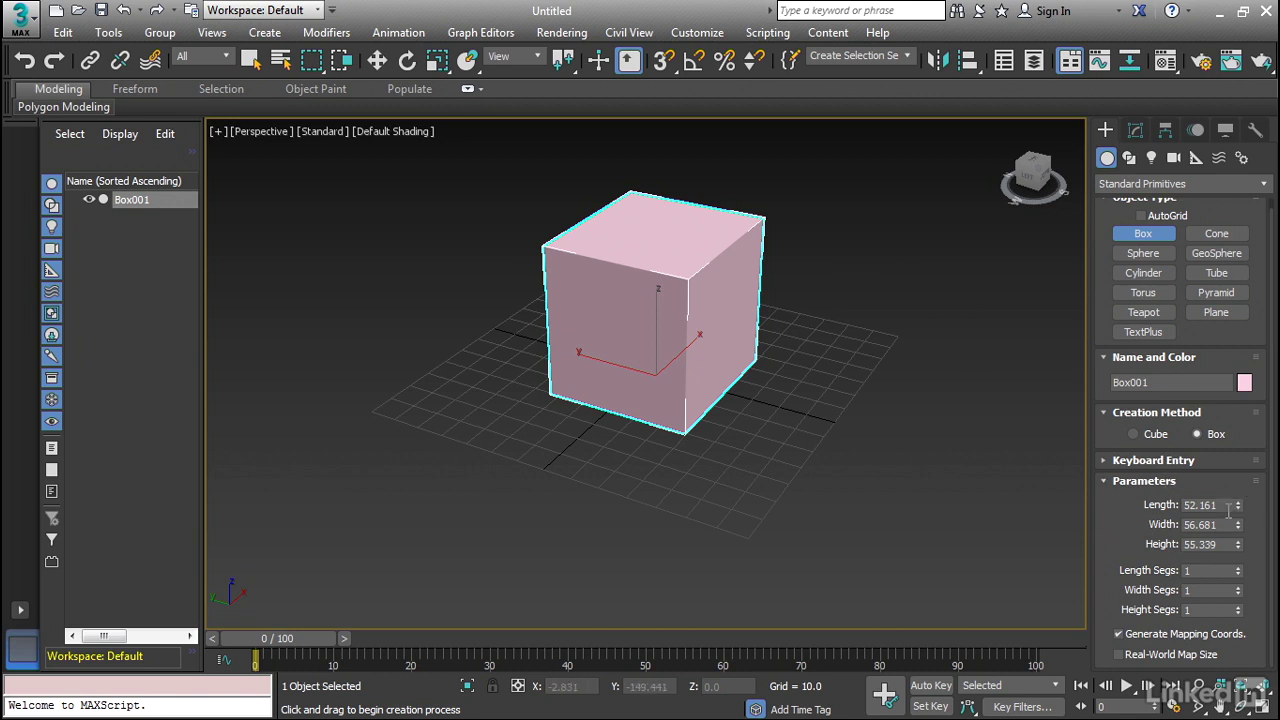
left_click_drag(1241, 509, 1240, 553)
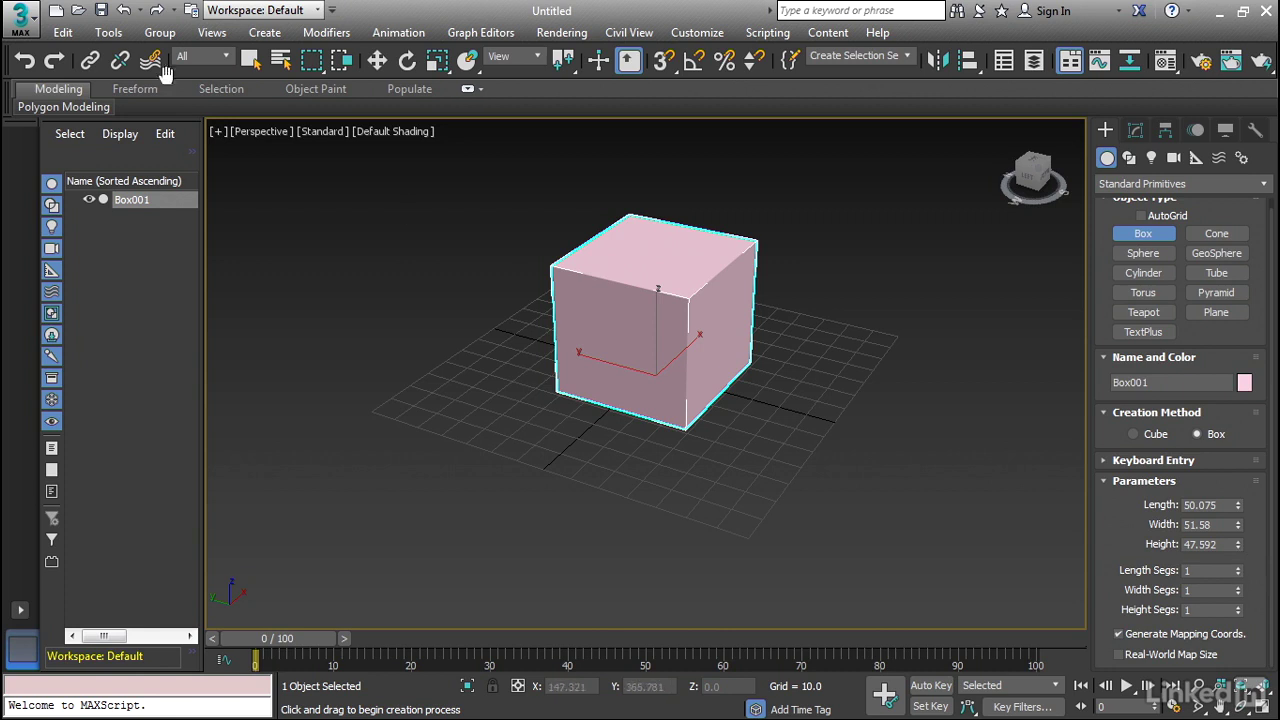
Switch the viewport to Edged Faces and give Box001 6, 5 and 4 length/width/height segments.
left_click(424, 133)
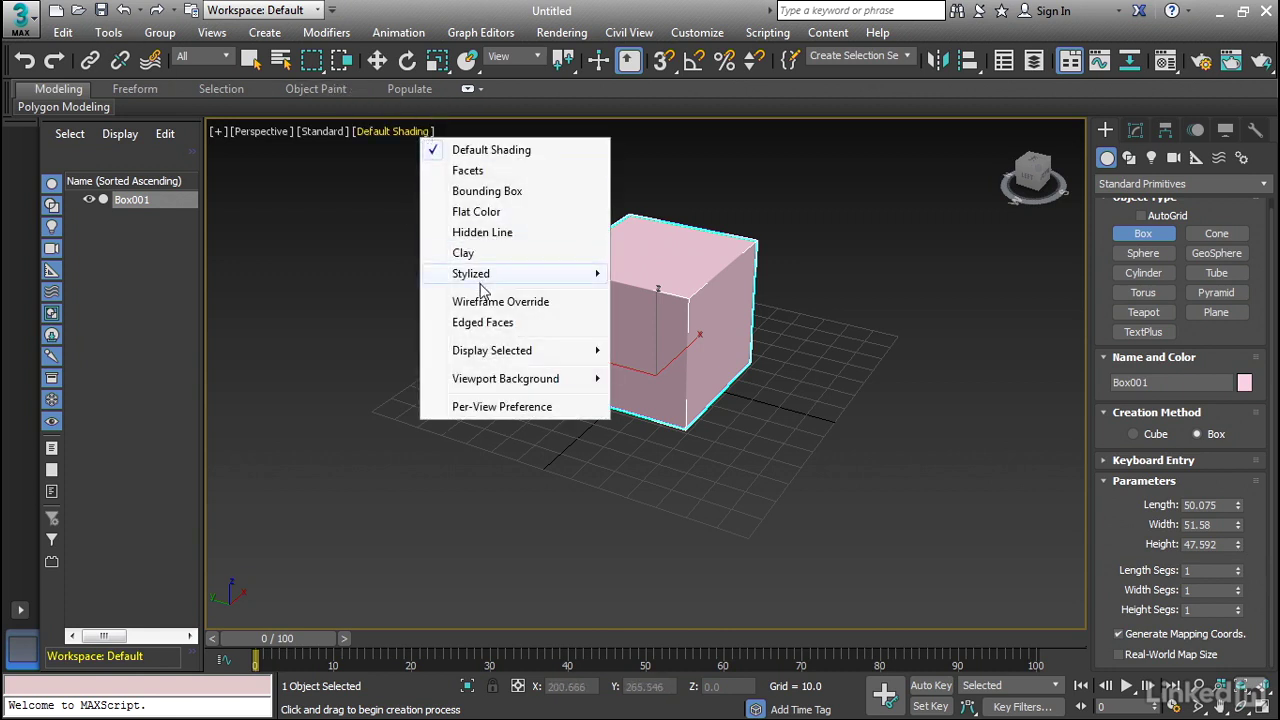
left_click(486, 323)
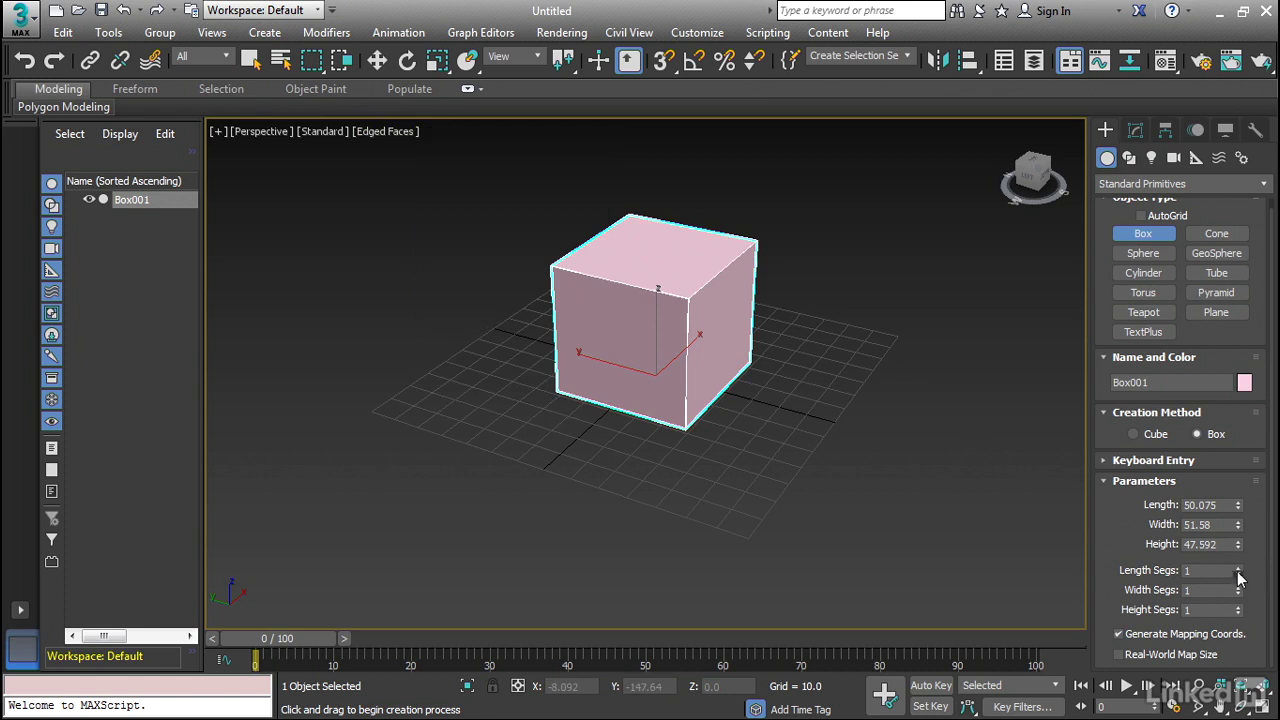
left_click_drag(1238, 577, 1240, 615)
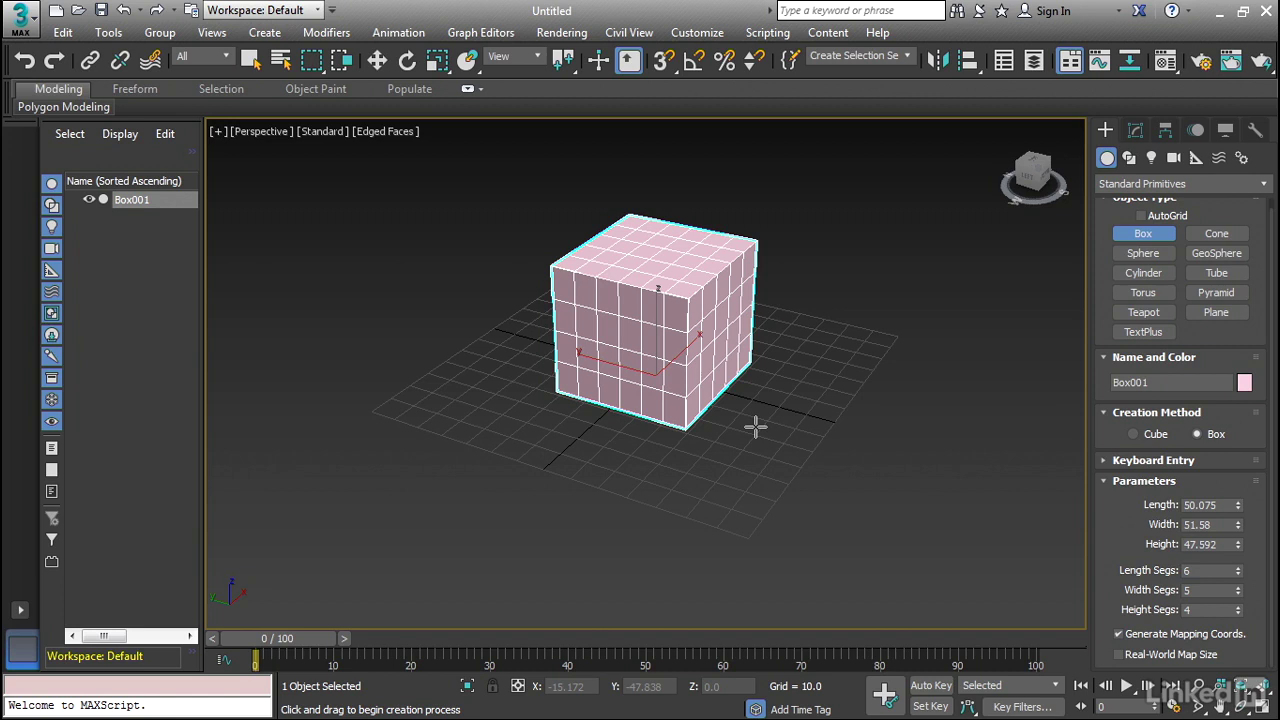
right_click(677, 312)
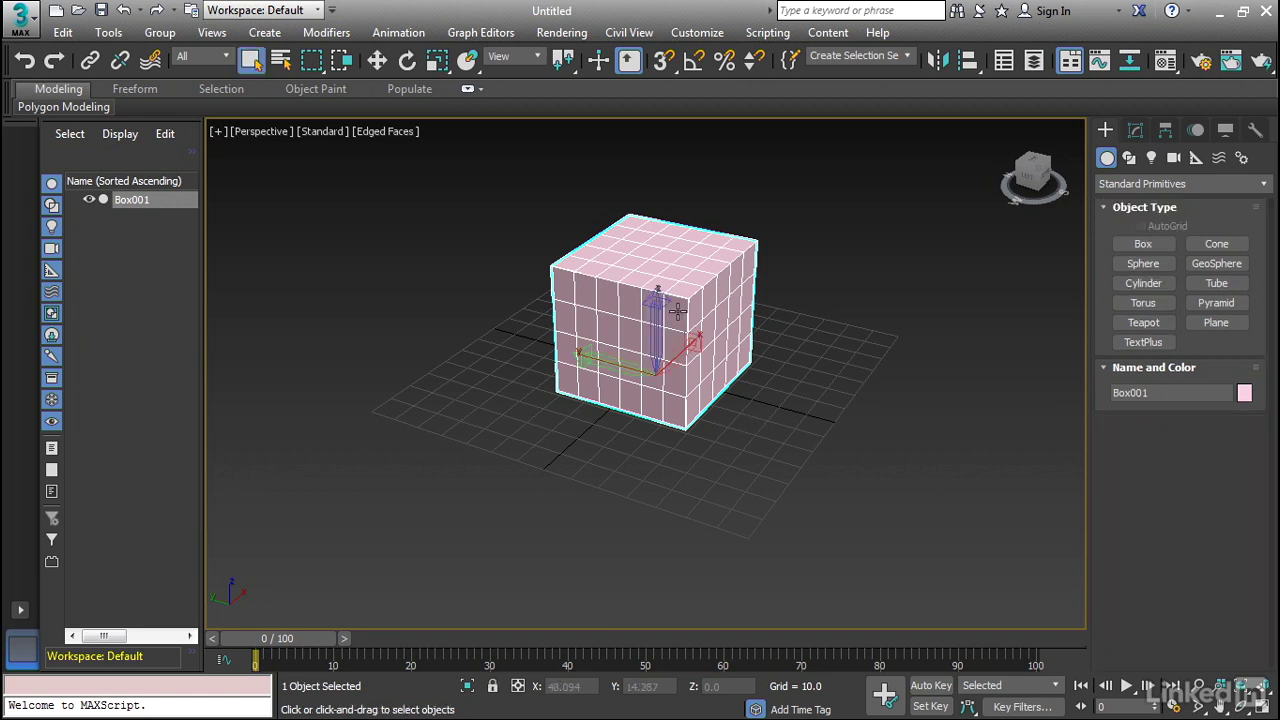
Delete the box and draw Sphere001 of radius 50.608 from the grid centre.
key("Delete")
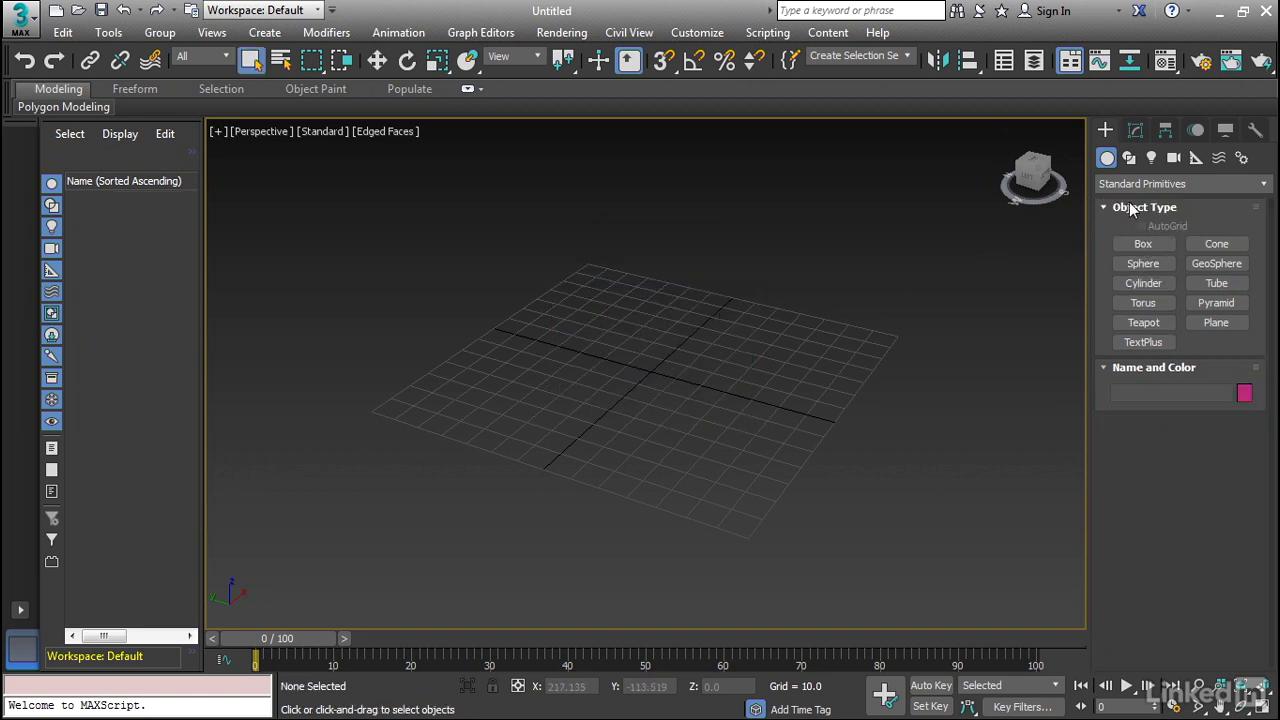
left_click(1143, 263)
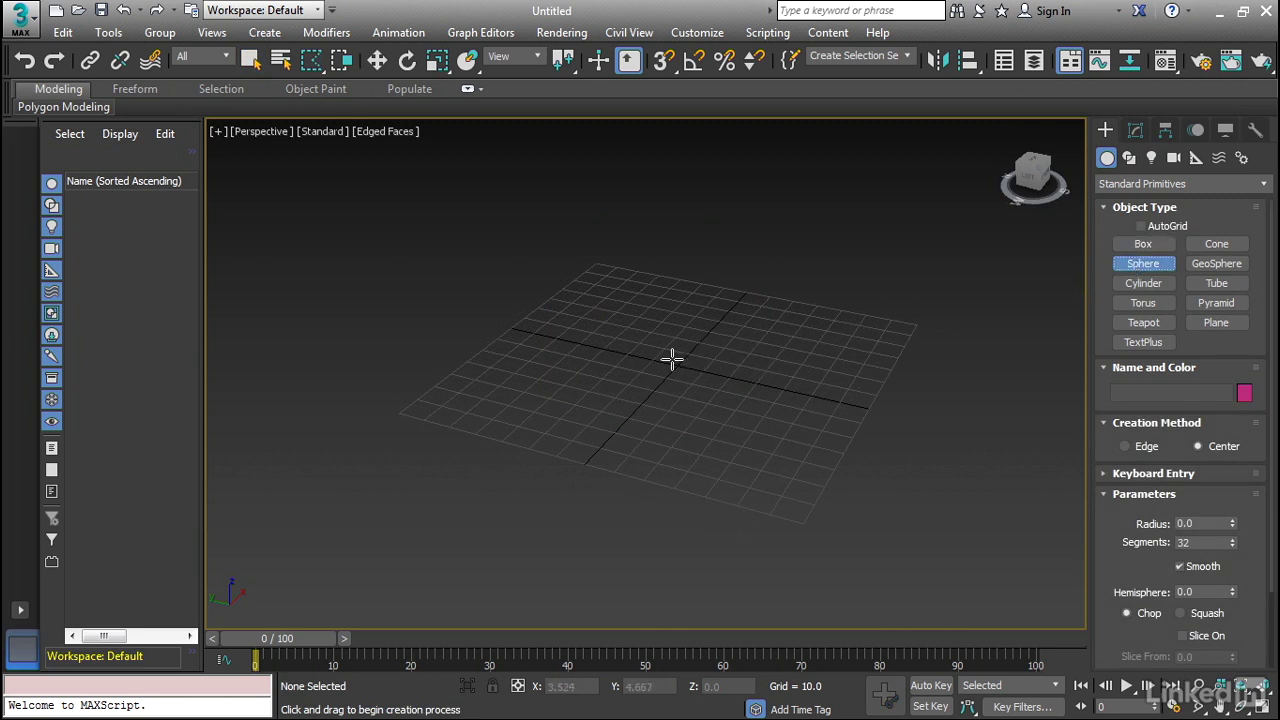
left_click_drag(678, 362, 797, 408)
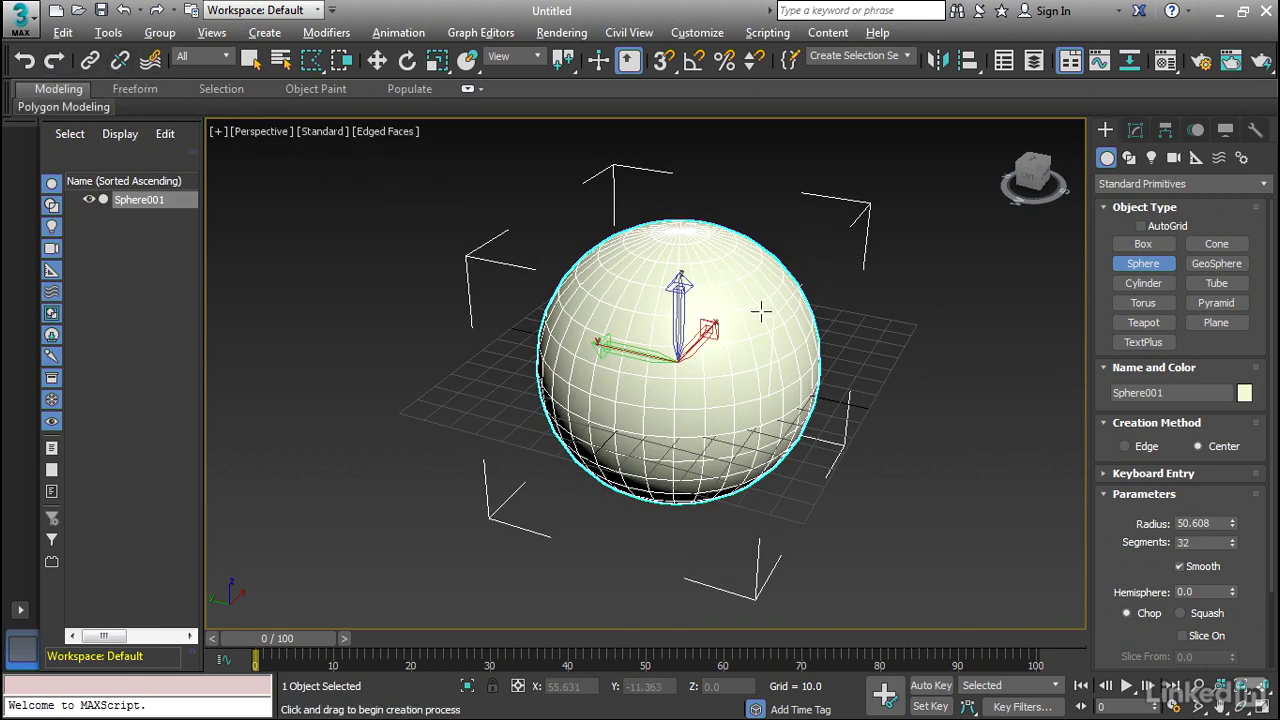
middle_click_drag(763, 306, 790, 285, "alt")
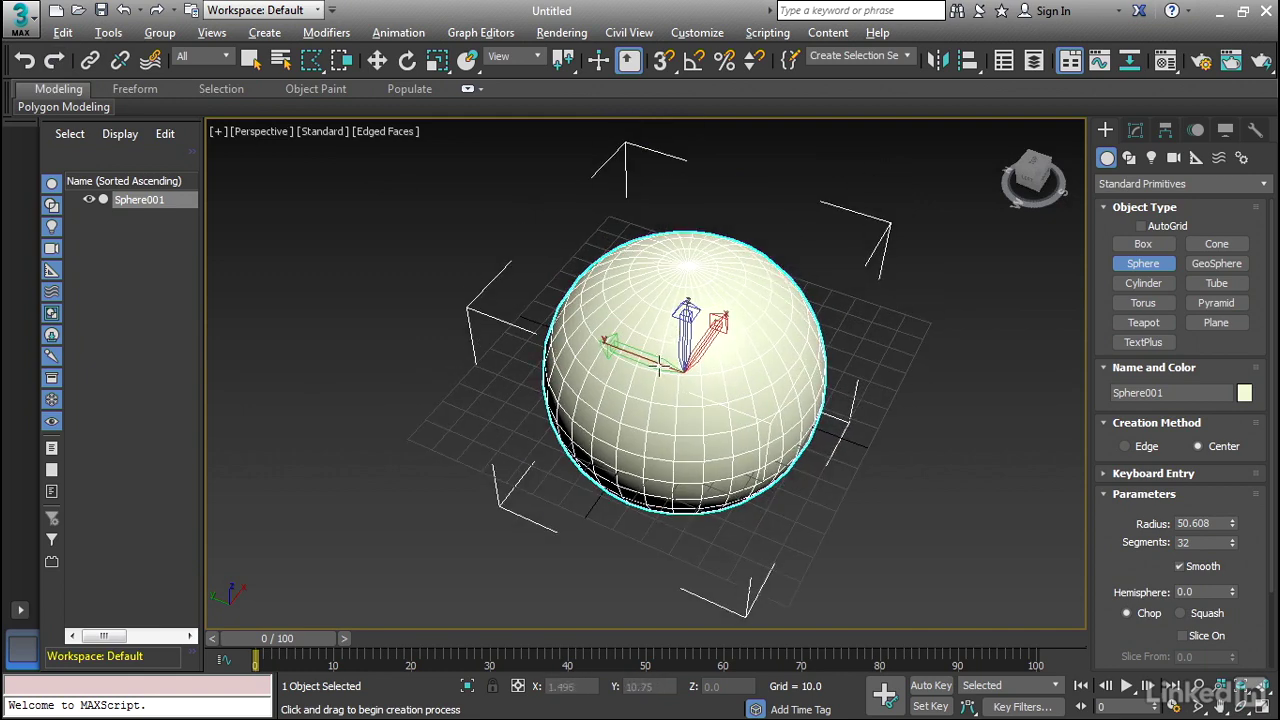
middle_click_drag(659, 366, 692, 298, "alt")
middle_click_drag(688, 374, 622, 312, "alt")
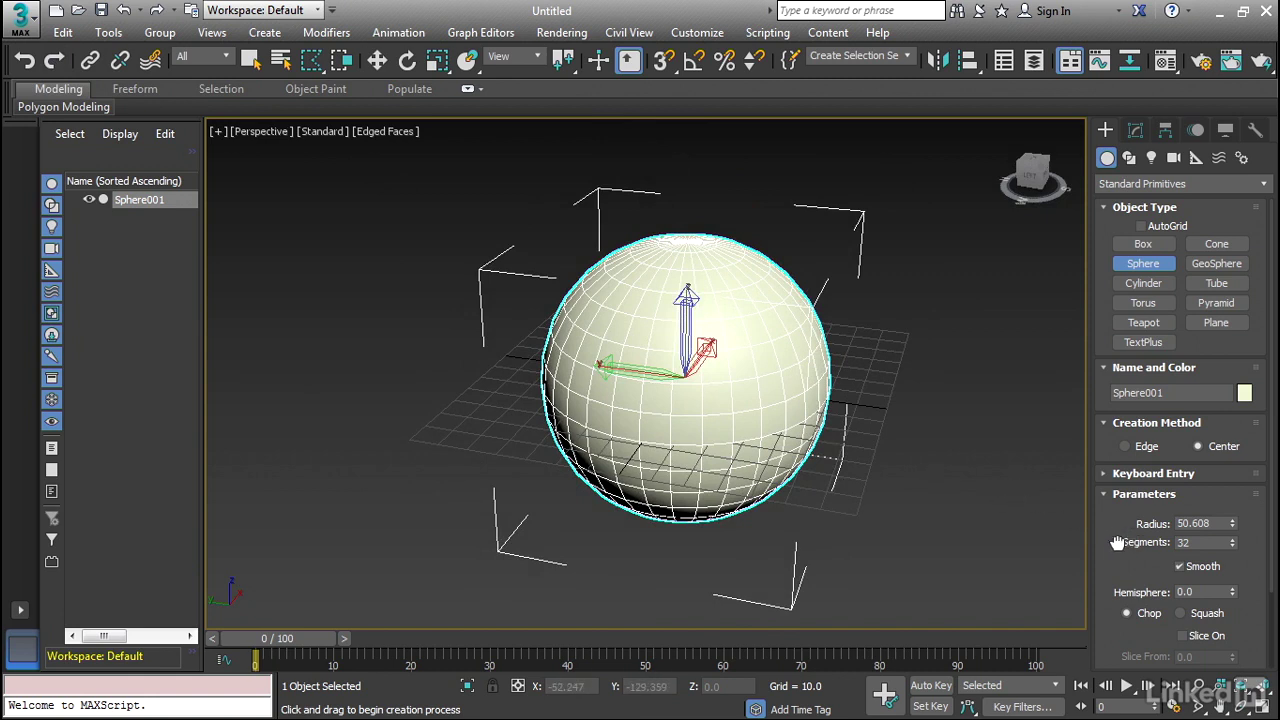
scroll(1118, 400, "down", 2)
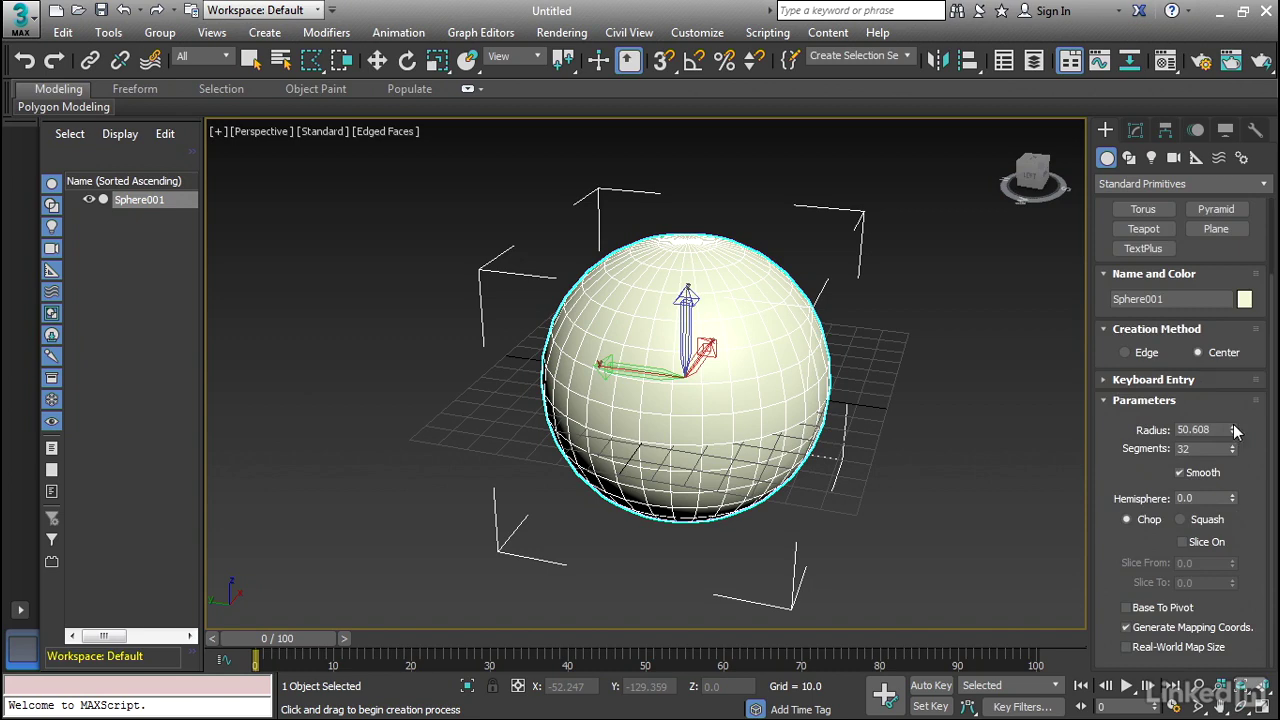
Set Sphere001 to radius 48.078 and 24 segments, then enable Slice On with Slice From -1.0.
left_click_drag(1232, 431, 1226, 455)
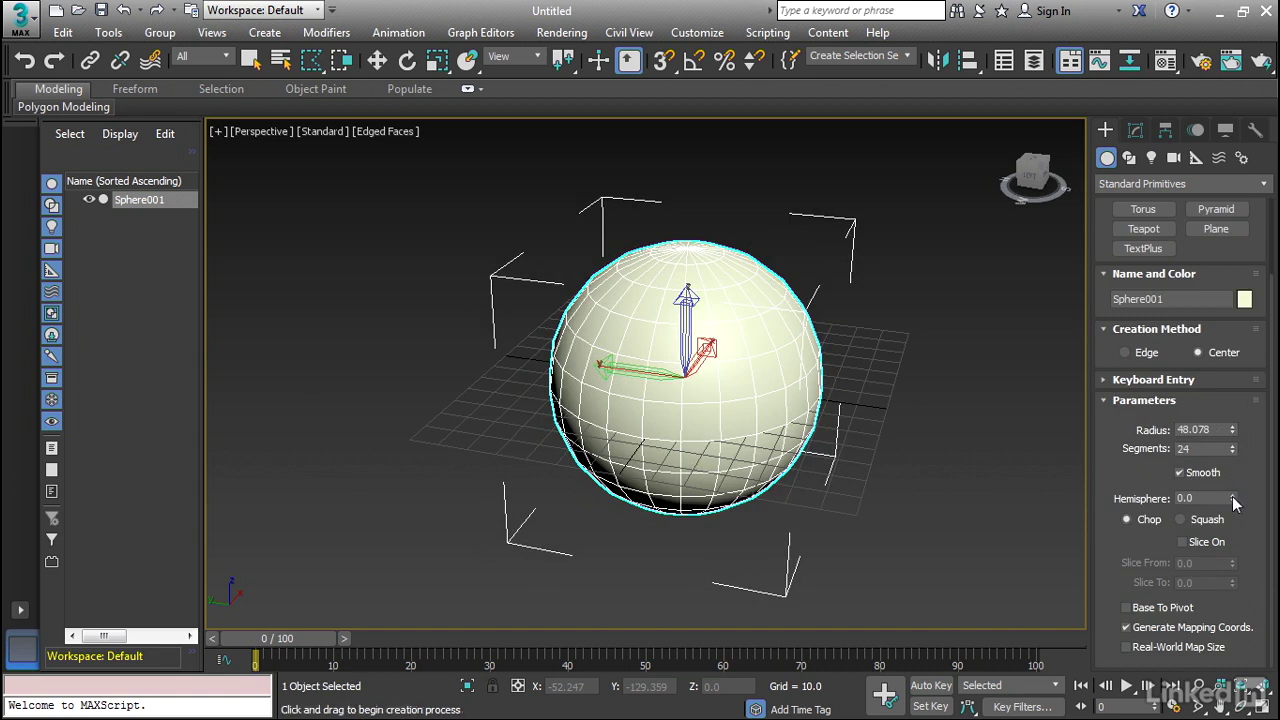
left_click_drag(1233, 502, 1232, 655)
left_click(1183, 542)
left_click_drag(1127, 386, 1115, 564)
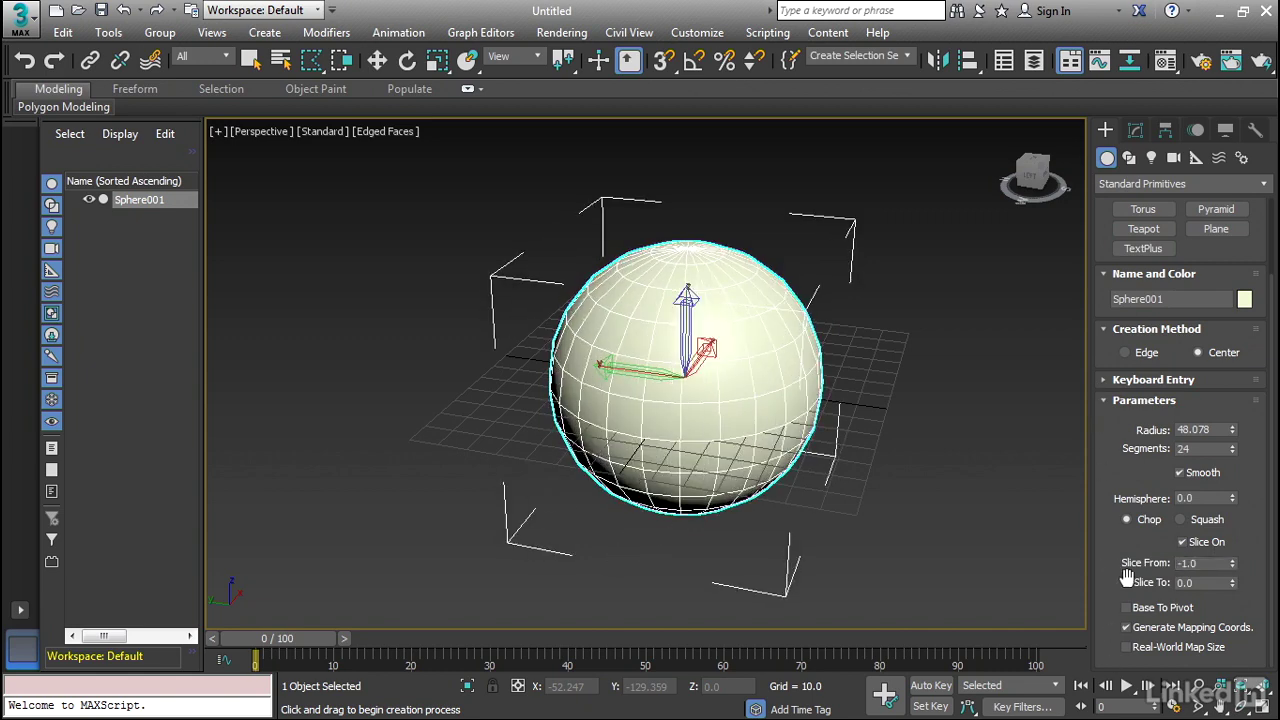
Delete the sphere and draw GeoSphere001 of radius 55.748 from the grid centre.
key("Delete")
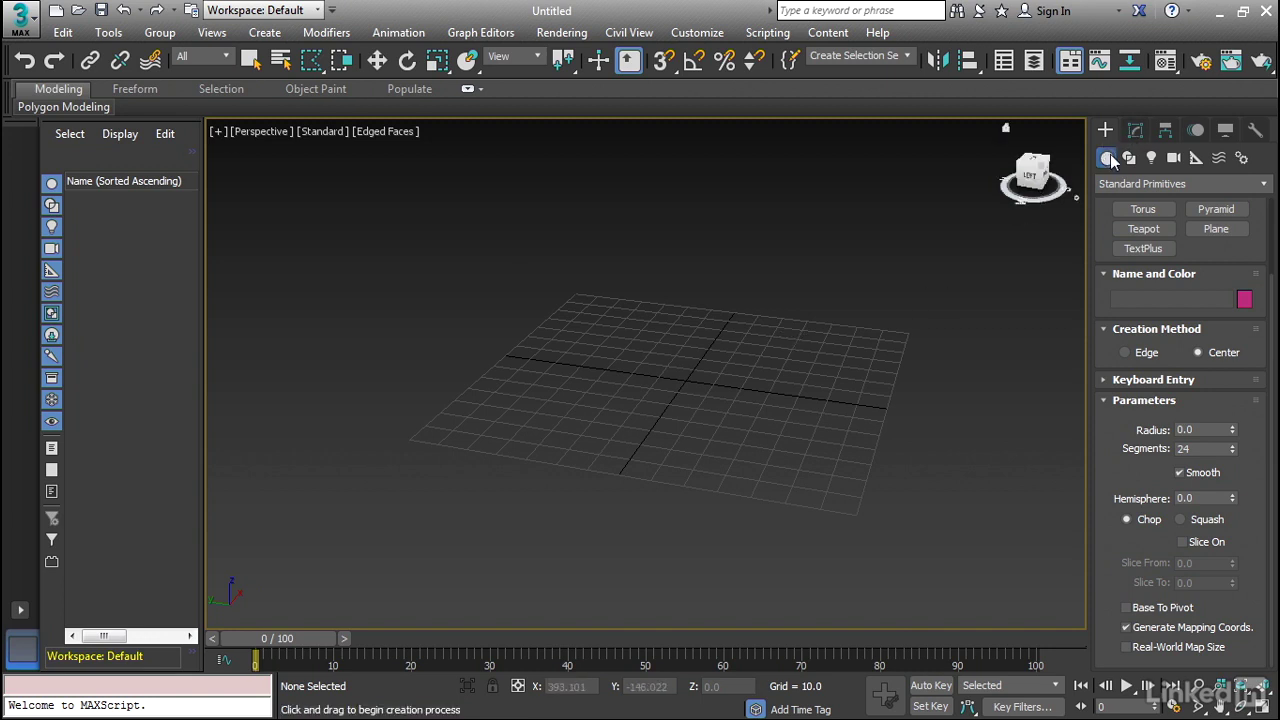
scroll(1240, 258, "up", 3)
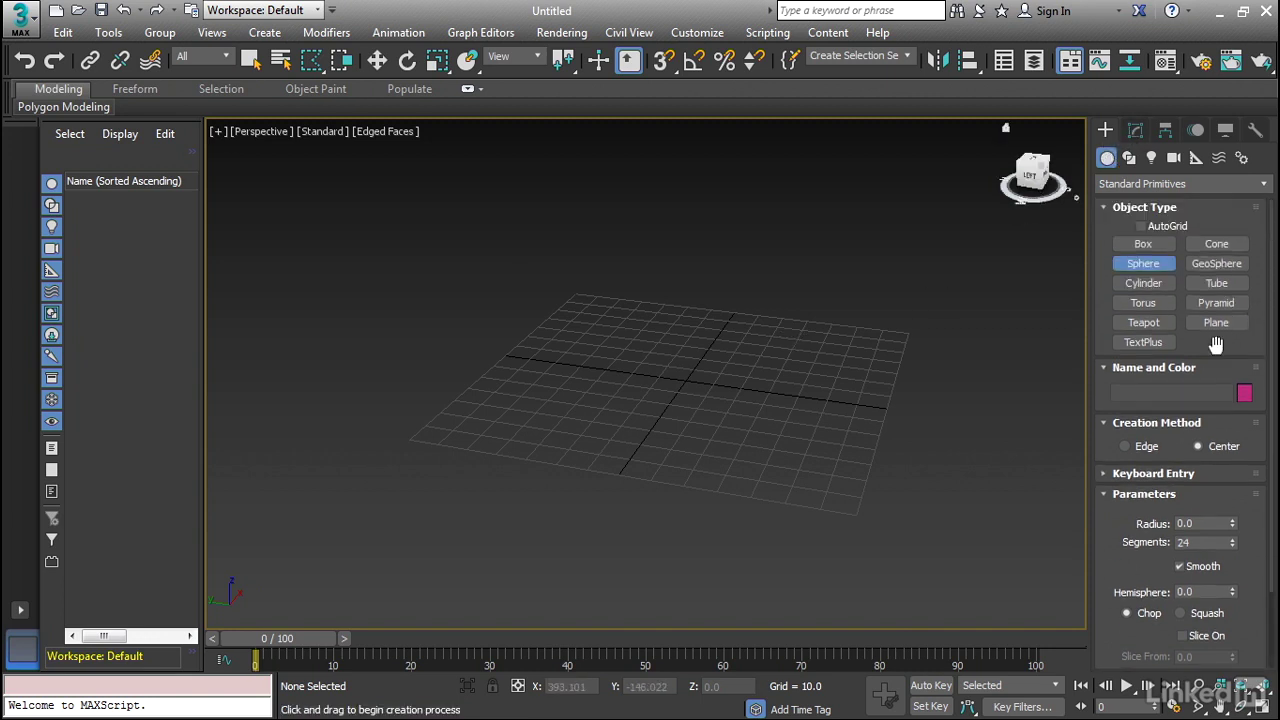
left_click(1218, 265)
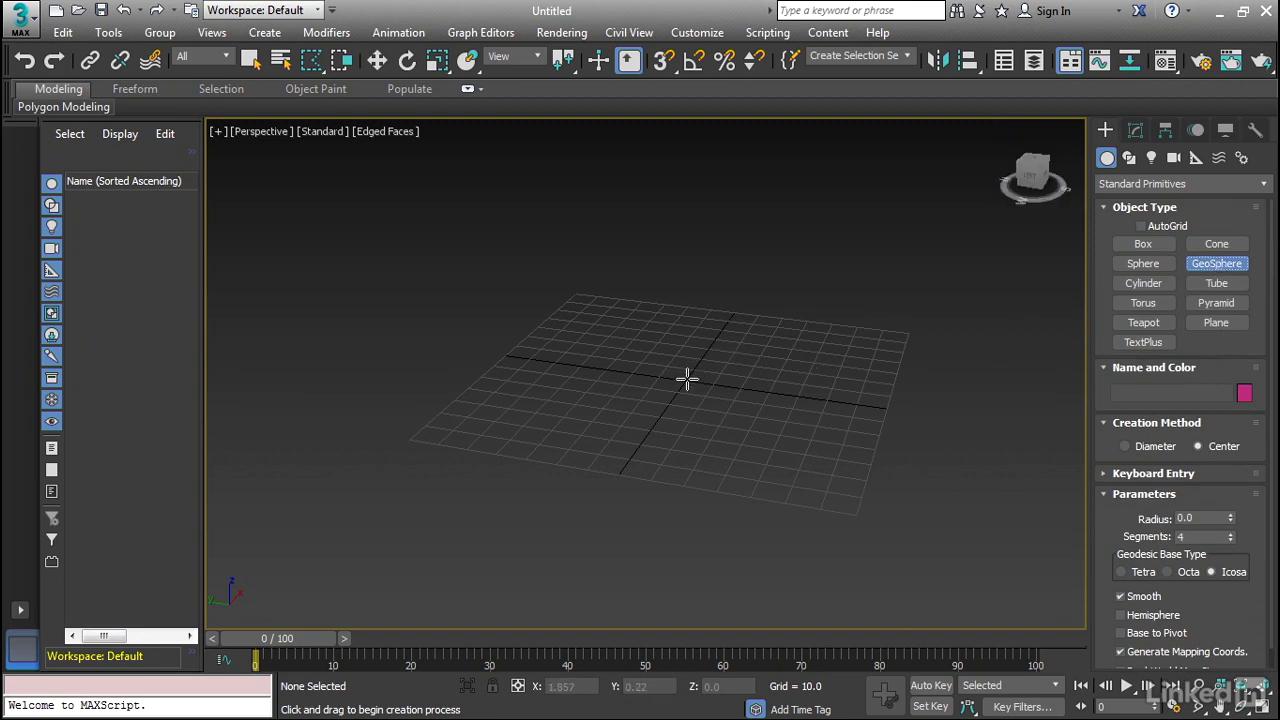
left_click_drag(690, 377, 760, 448)
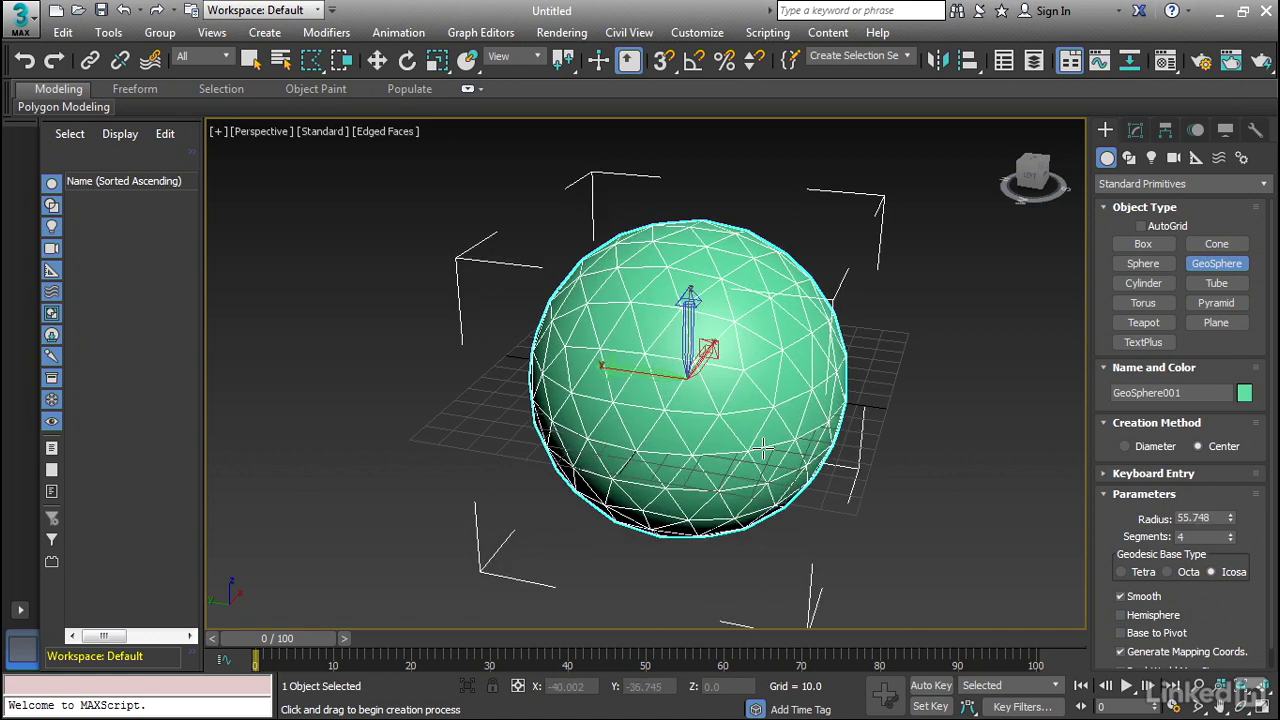
middle_click_drag(914, 380, 822, 421)
scroll(1119, 519, "down", 1)
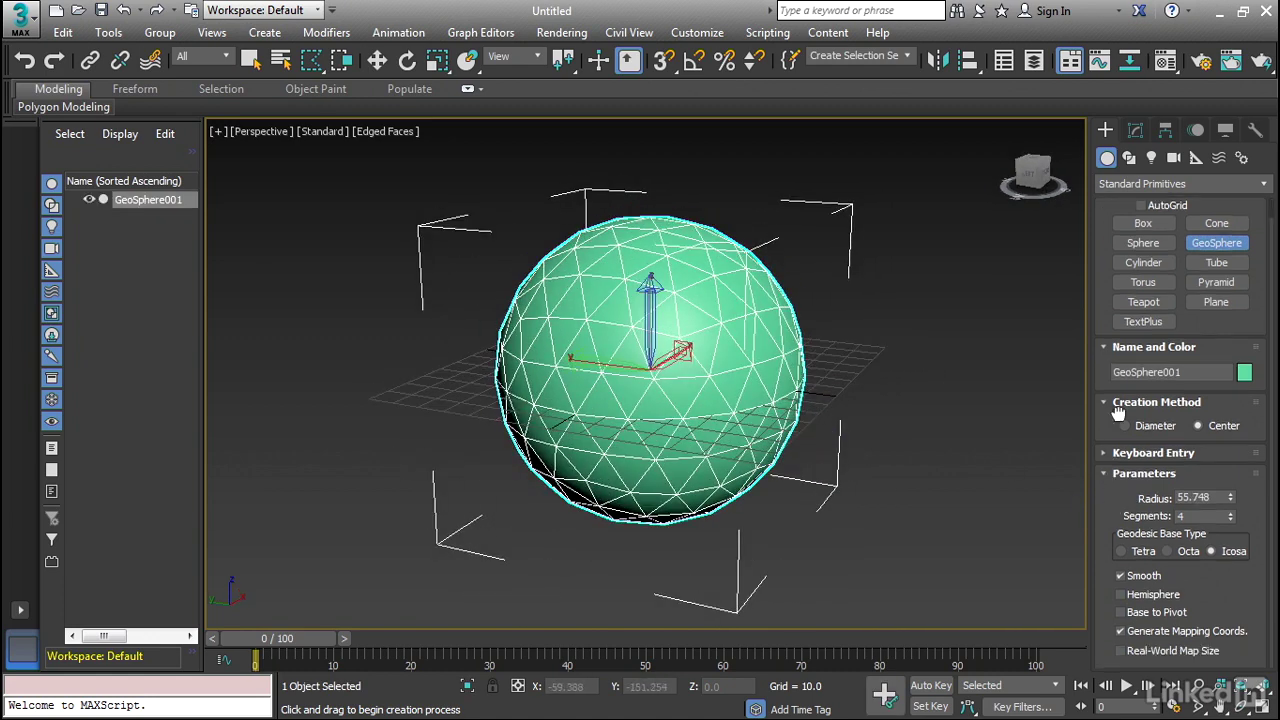
Try GeoSphere segments, Tetra/Octa/Icosa bases and Hemisphere, ending at 4 segments, Icosa, full sphere.
left_click(1230, 513)
mouse_move(1230, 518)
left_mouse_down()
mouse_move(1230, 495)
mouse_move(1230, 530)
mouse_move(1230, 515)
left_mouse_up()
left_click(1168, 551)
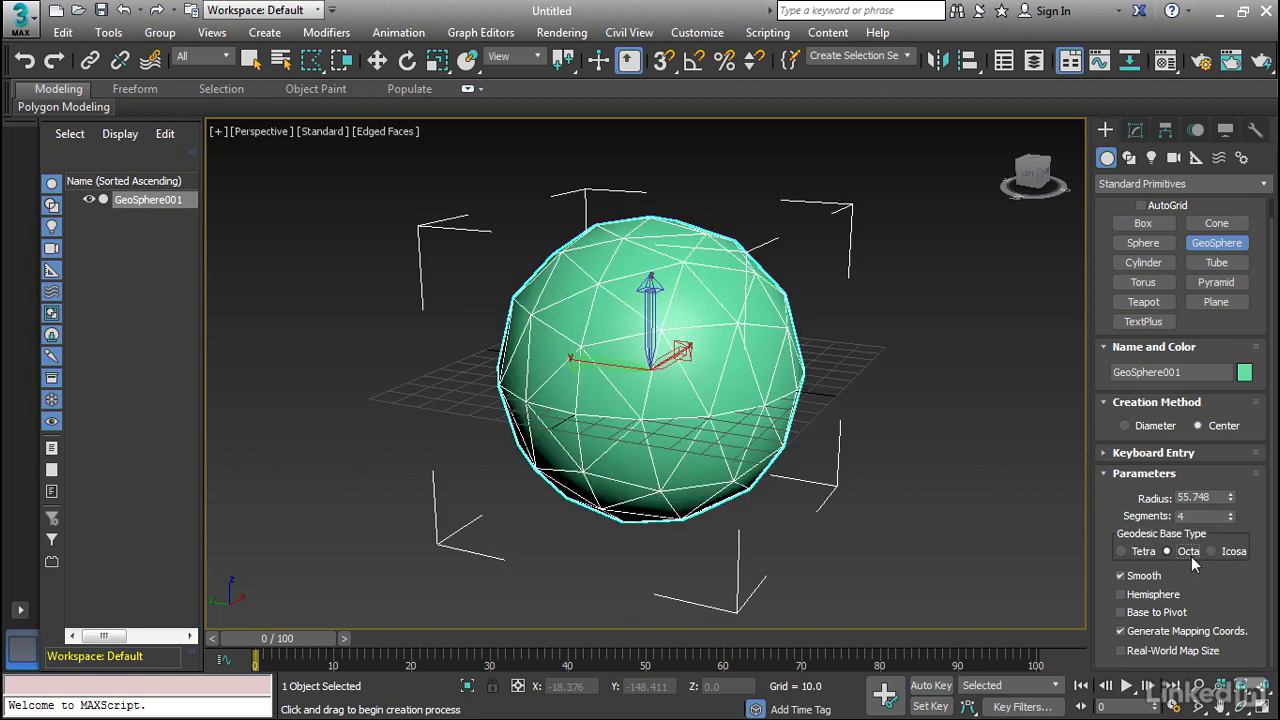
left_click(1121, 551)
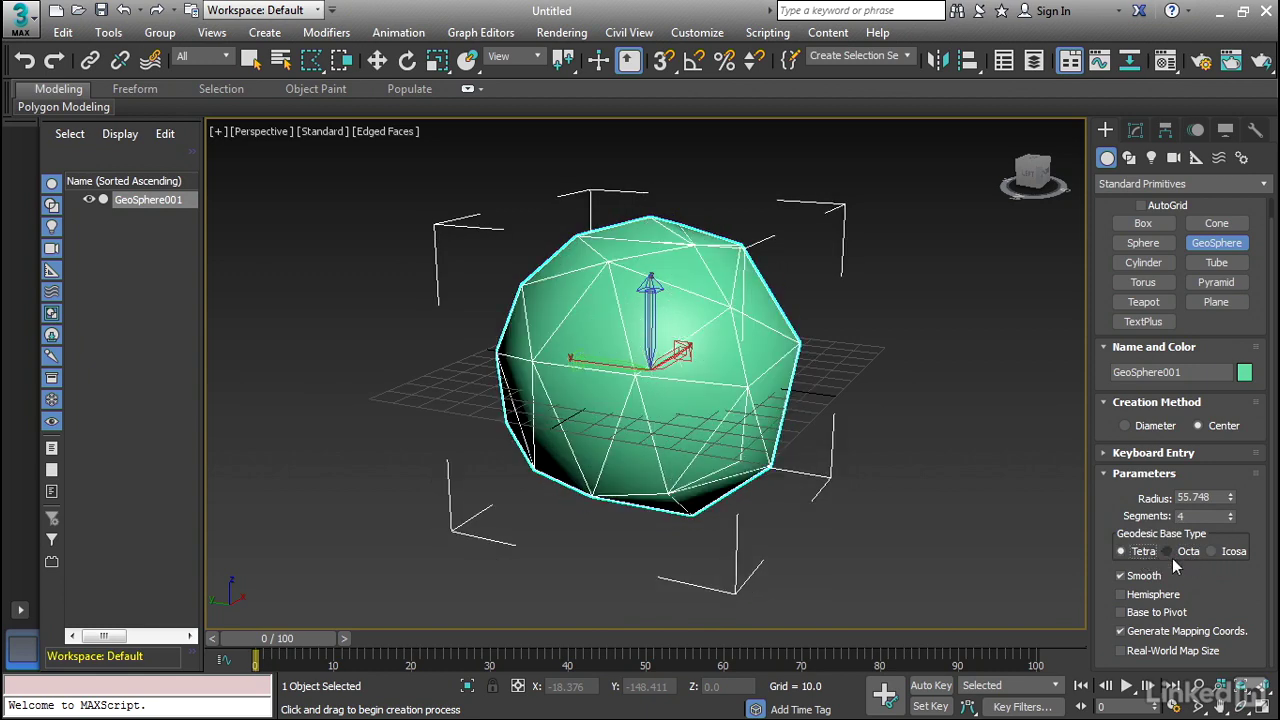
left_click(1180, 551)
left_click(1212, 551)
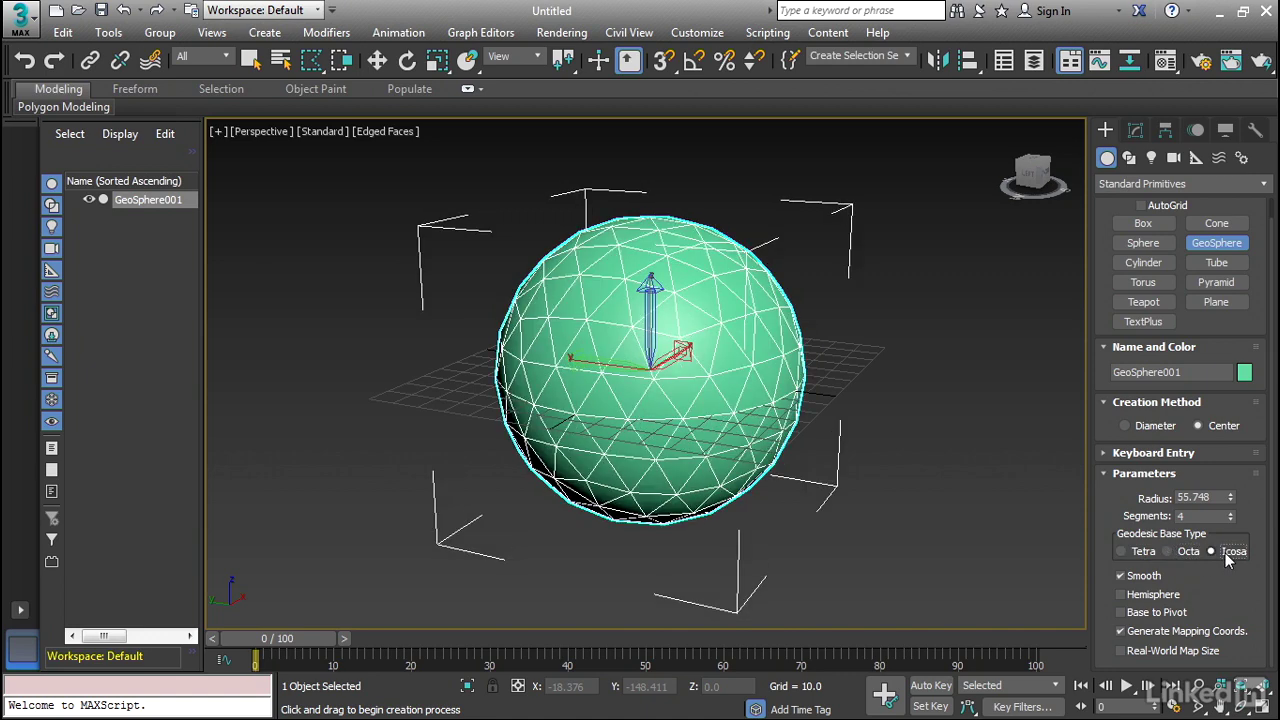
left_click(1121, 594)
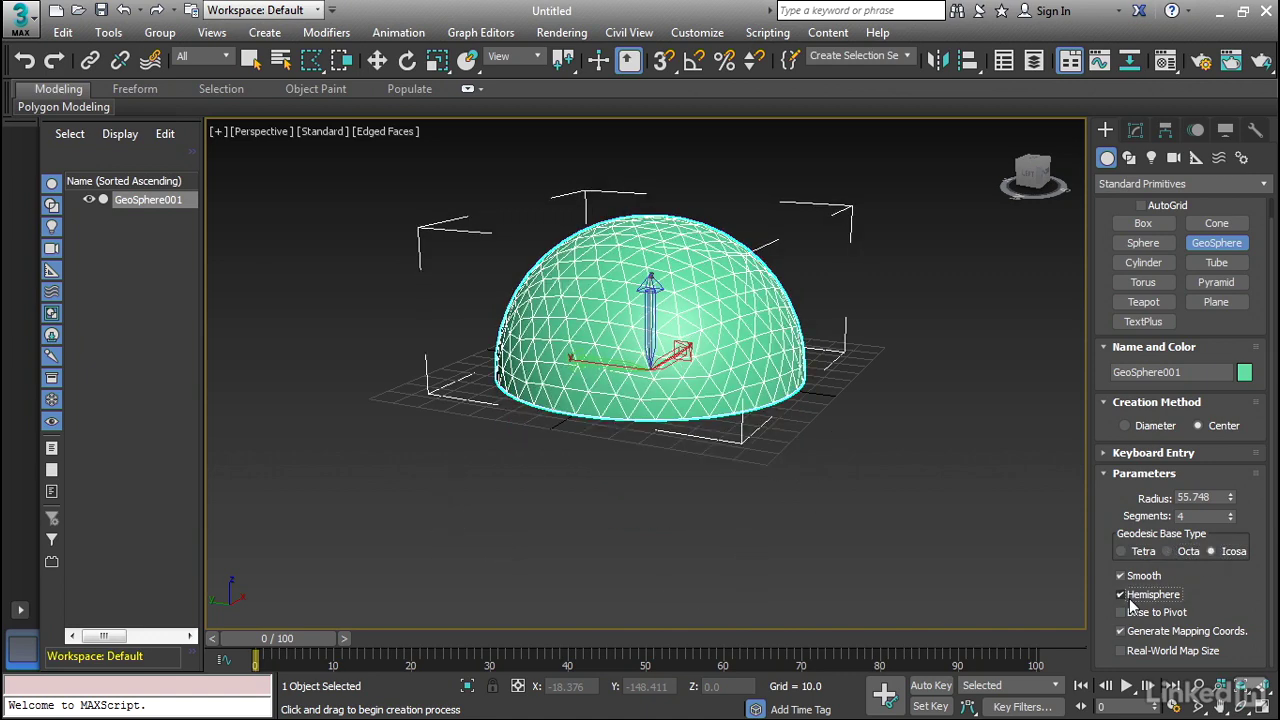
left_click(1131, 603)
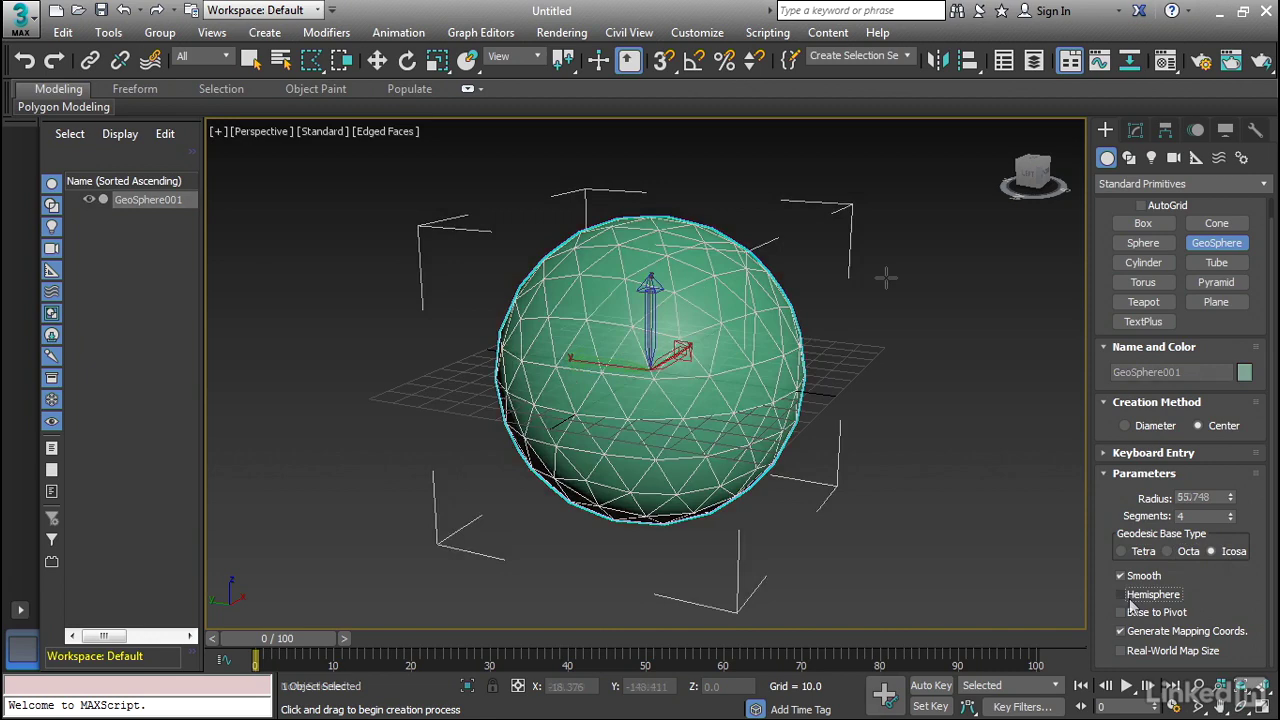
Delete the geosphere and draw Cylinder001 with radius 24.077, height 64.798 and 2 cap segments.
key("Delete")
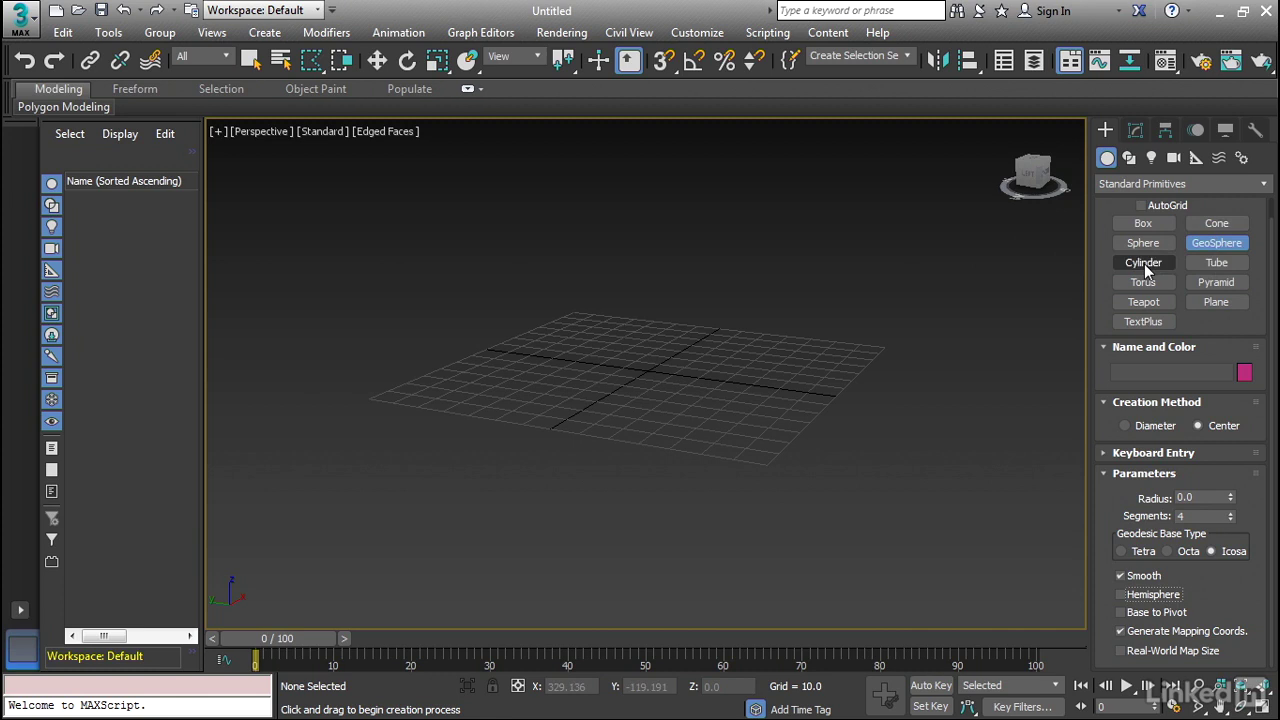
middle_click_drag(728, 346, 723, 409, "alt")
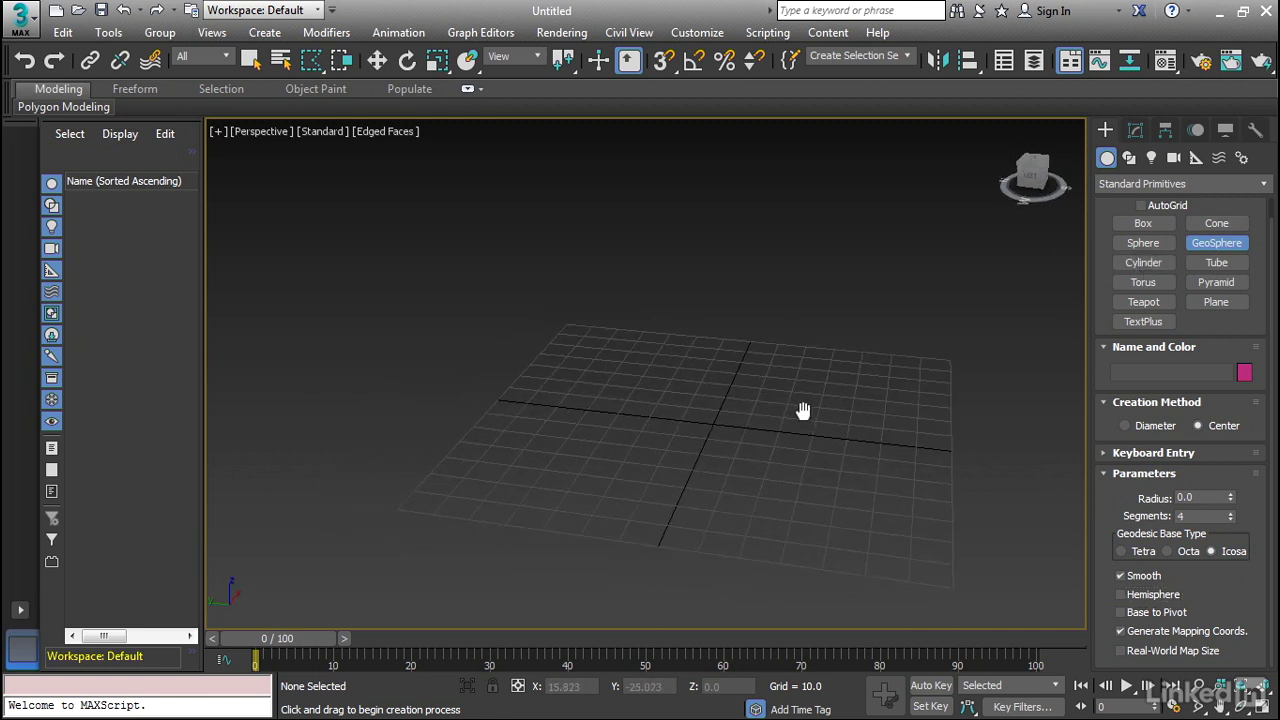
left_click(1140, 264)
left_click_drag(523, 394, 560, 416)
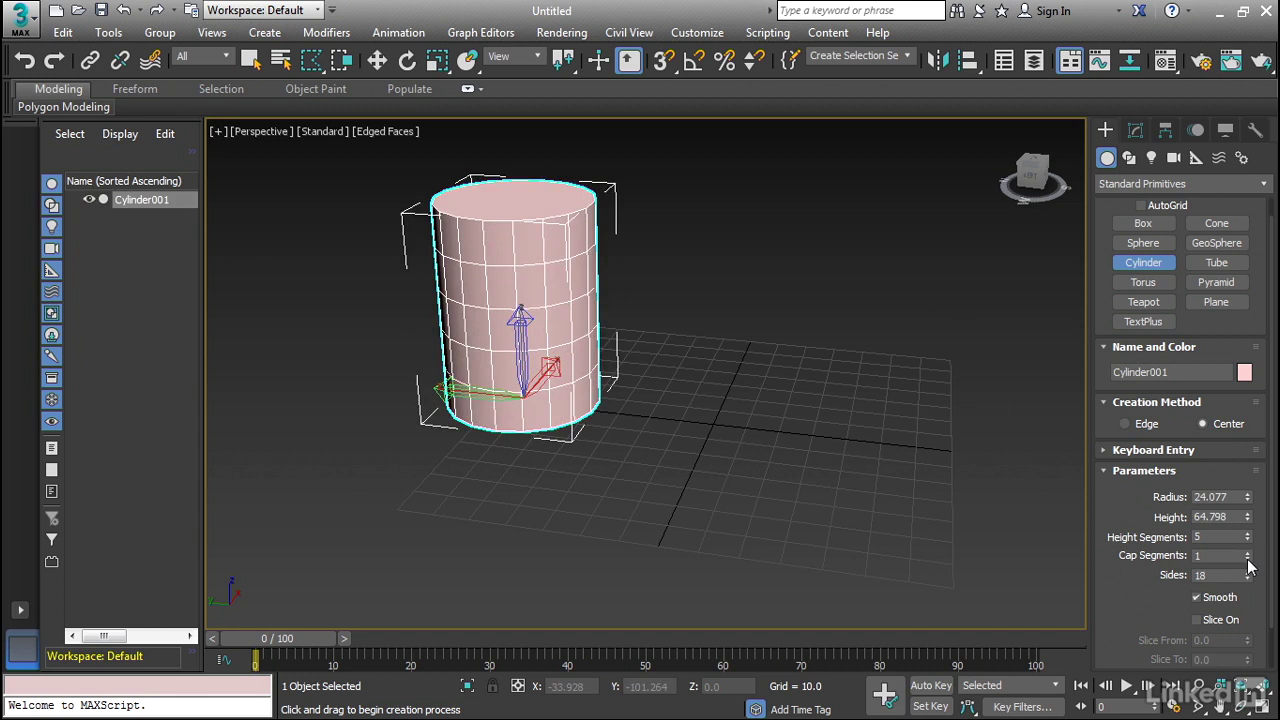
mouse_move(1248, 556)
left_mouse_down()
mouse_move(1256, 500)
mouse_move(1257, 553)
left_mouse_up()
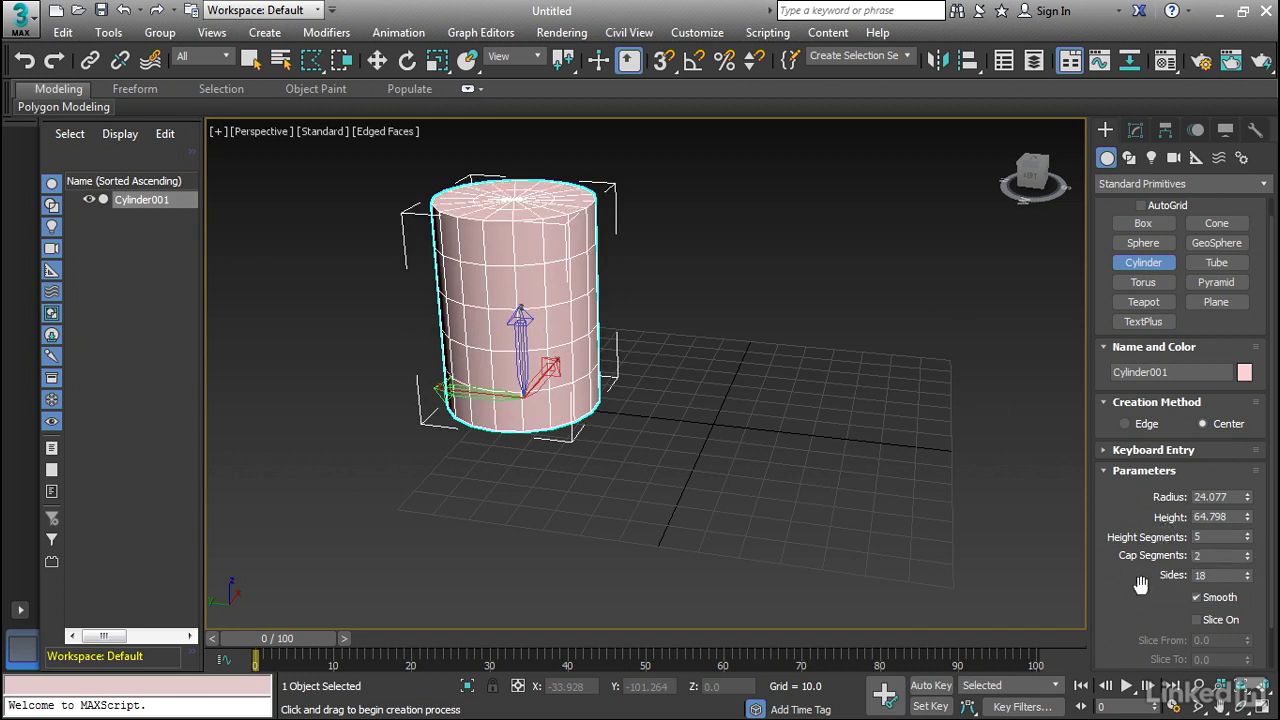
scroll(1127, 533, "down", 1)
scroll(1117, 492, "up", 2)
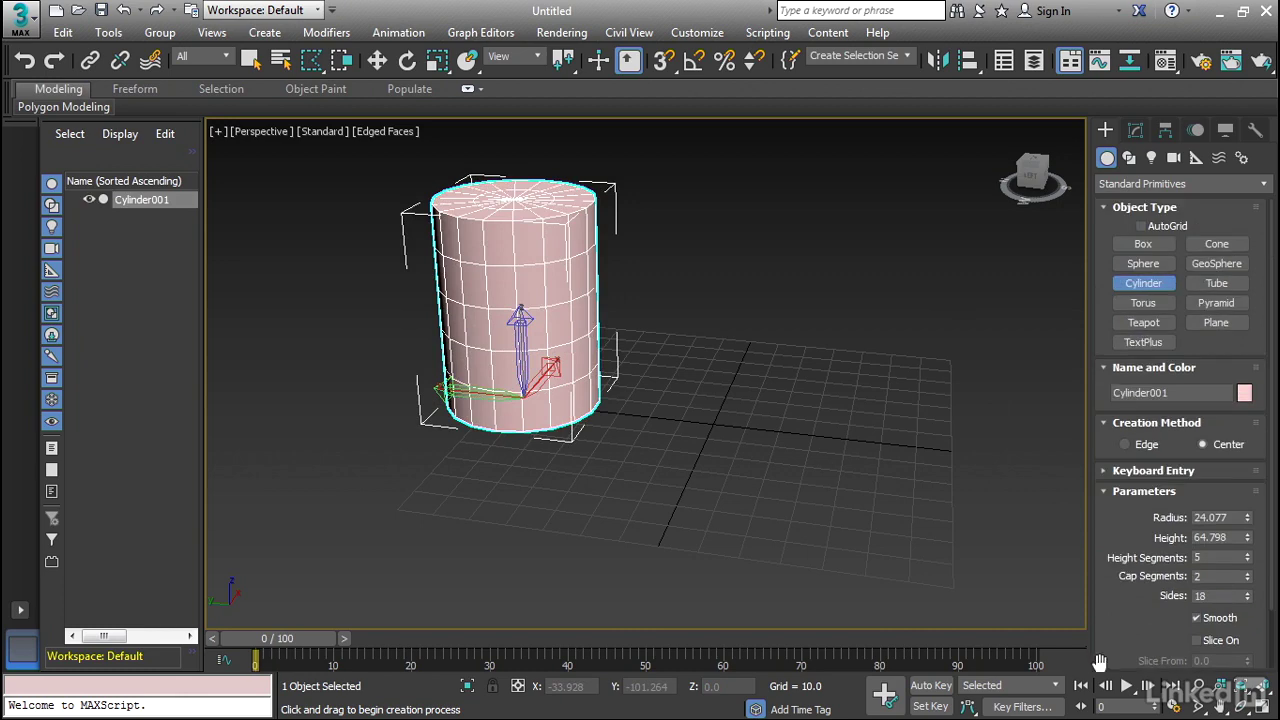
Draw Cone001 beside the cylinder with radius 1 21.516, radius 2 7.831 and height 59.94.
left_click(1216, 244)
left_click_drag(712, 425, 760, 428)
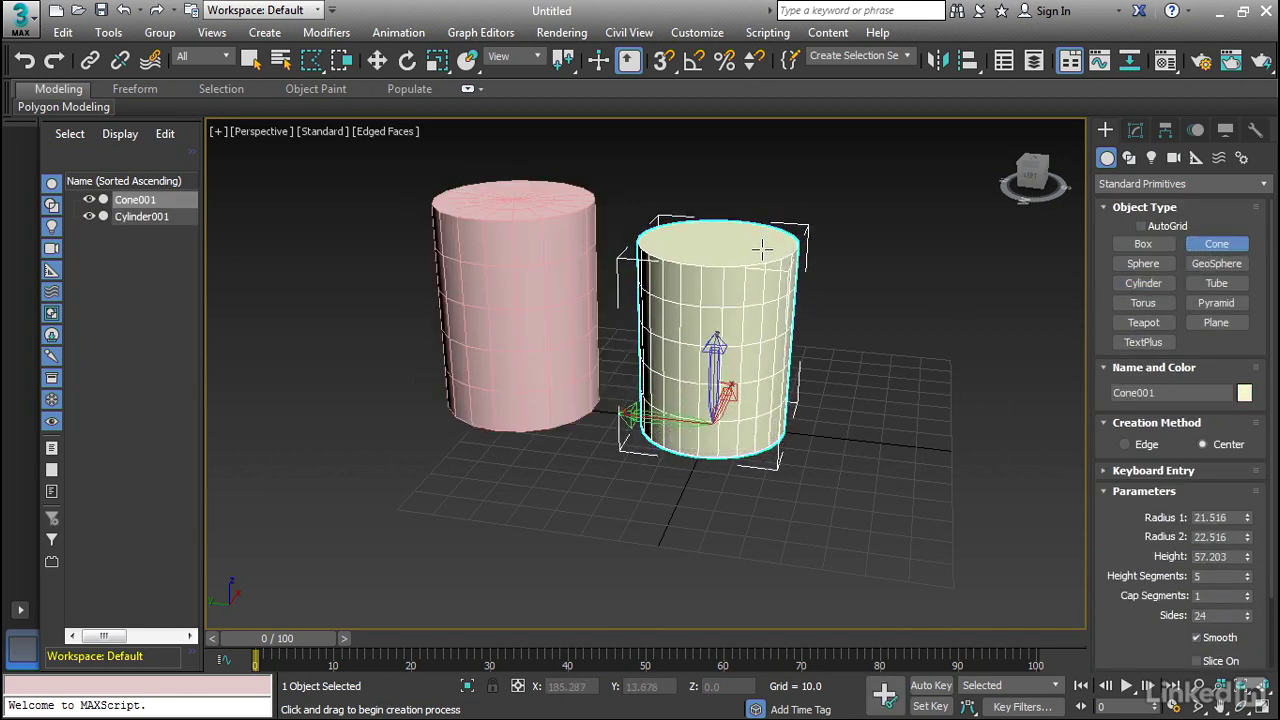
left_click(763, 249)
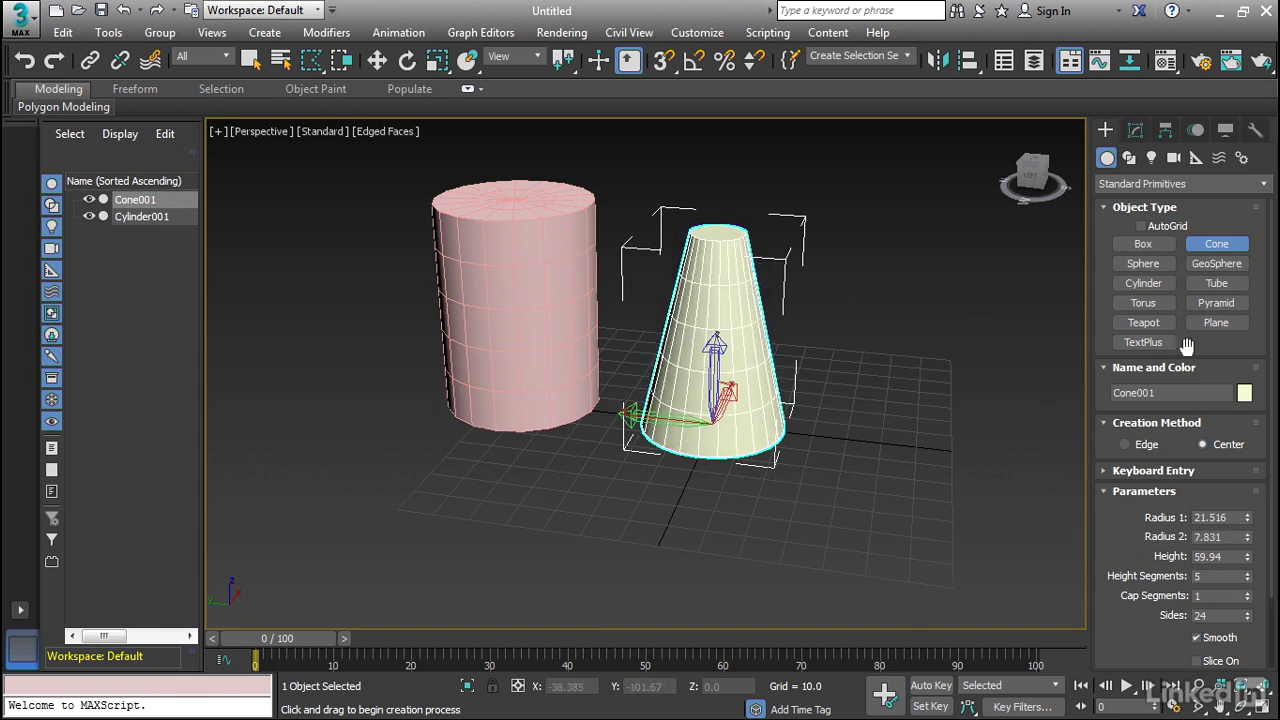
Draw Tube001 right of the cone with radii 34.285 and 22.577 and height 54.972.
left_click(1195, 286)
middle_click_drag(824, 428, 686, 420)
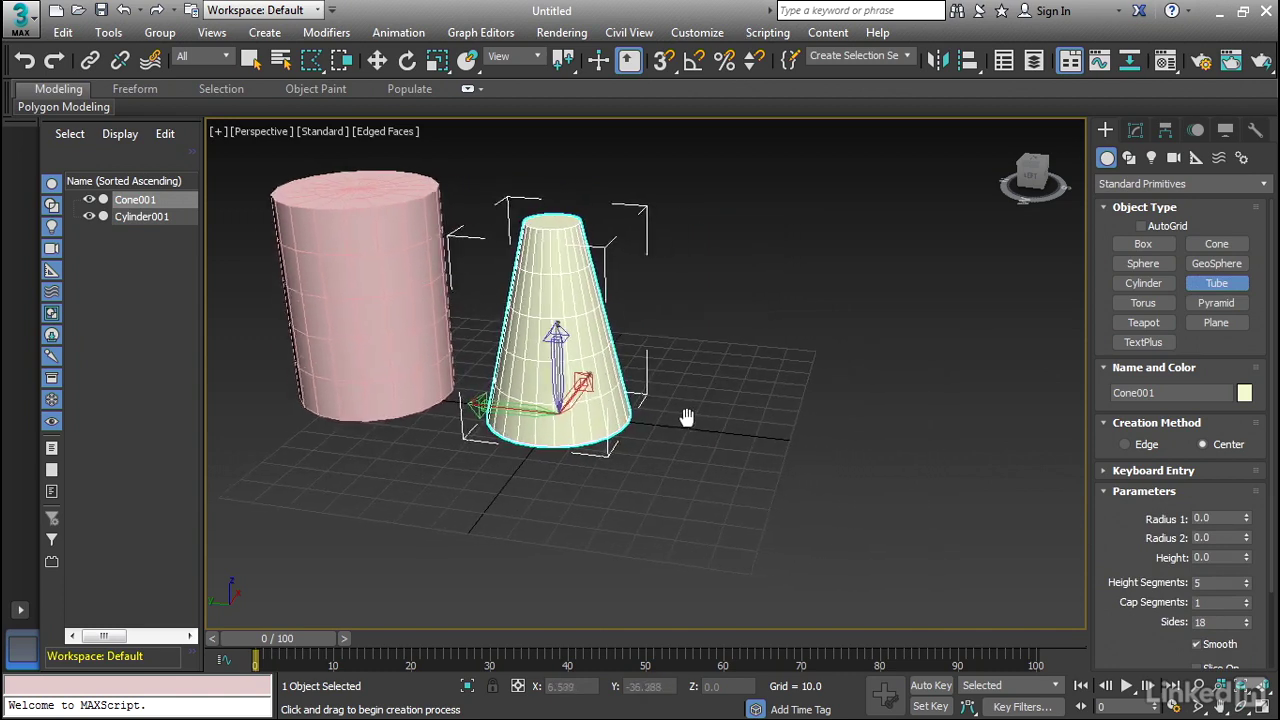
left_click_drag(759, 428, 848, 478)
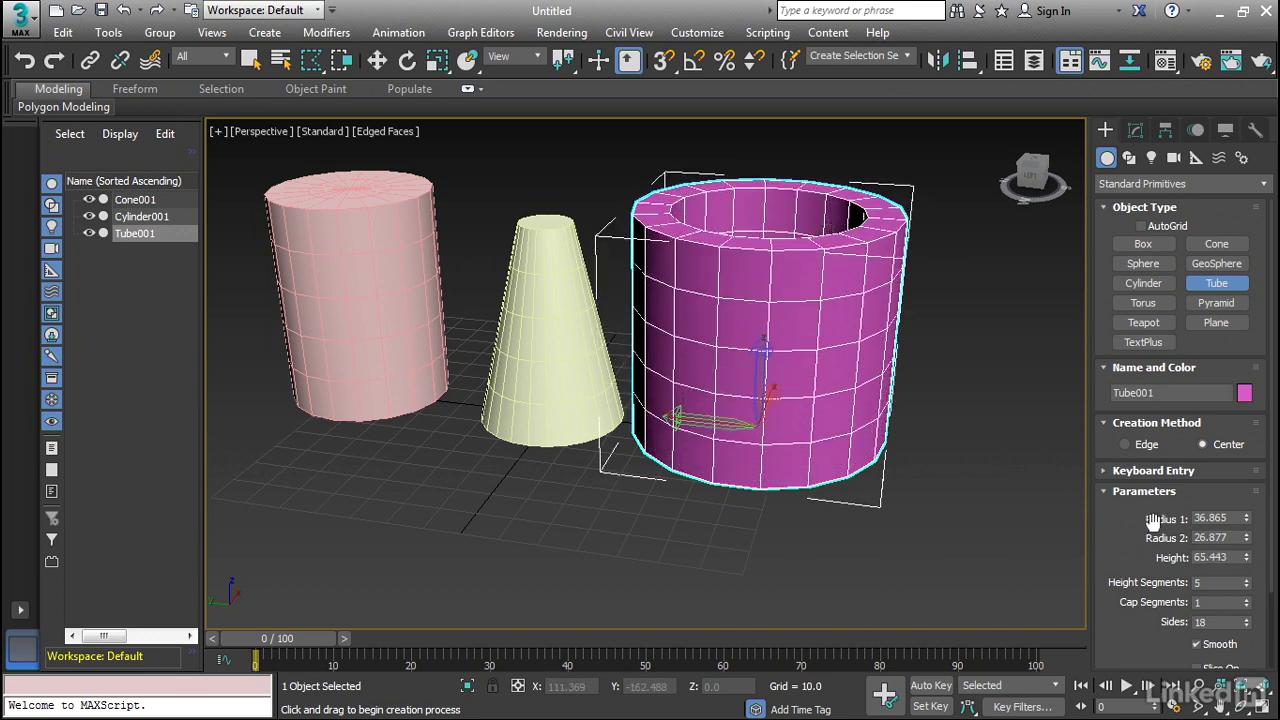
left_click_drag(1249, 524, 1253, 571)
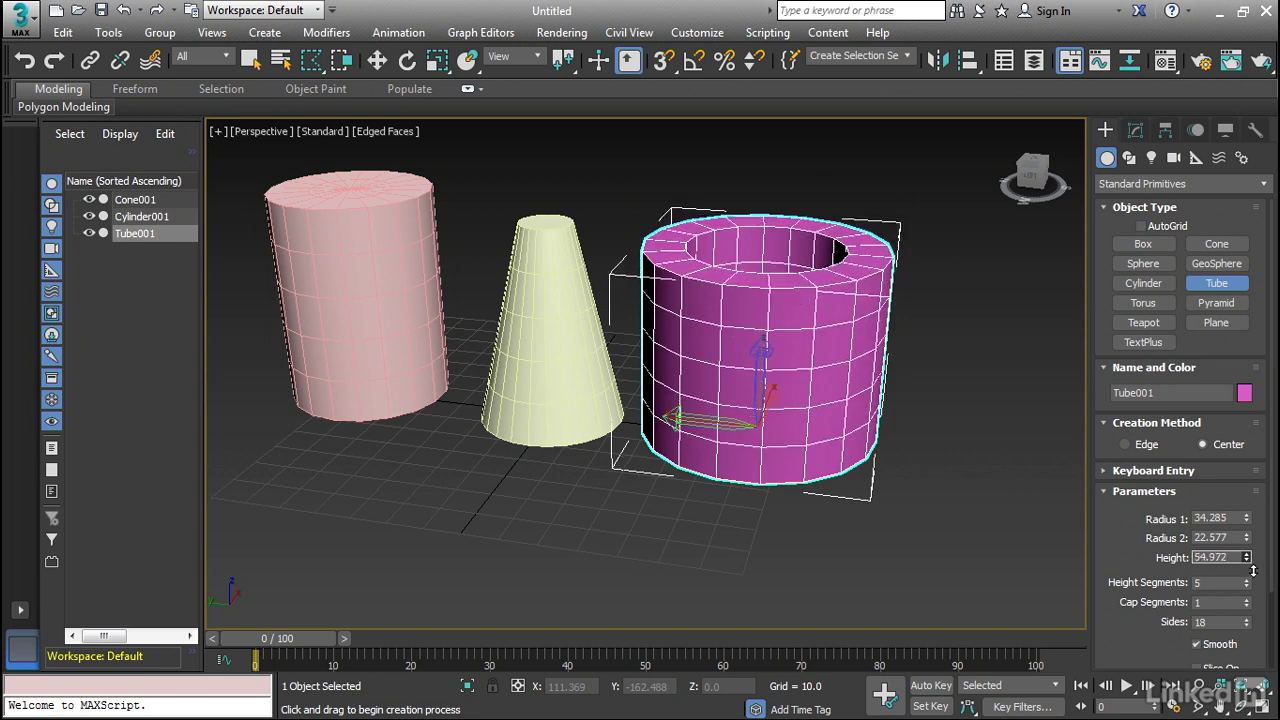
left_click_drag(1130, 568, 1142, 479)
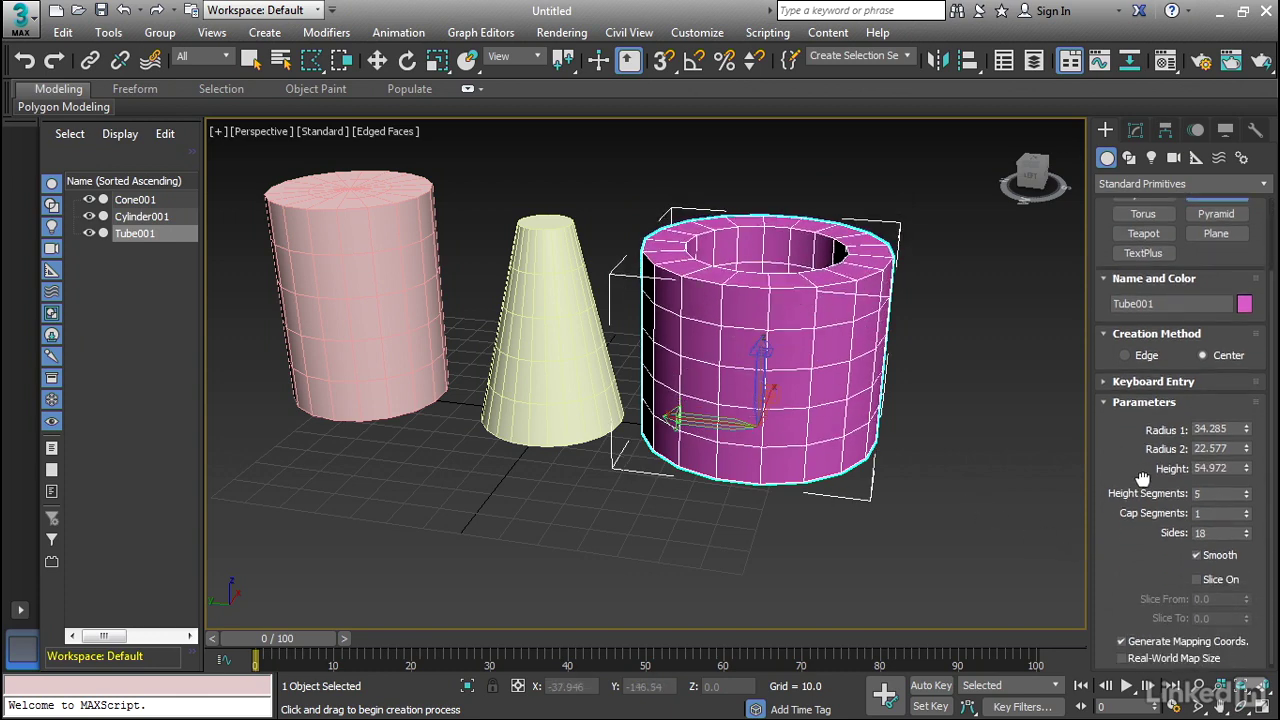
Lasso-select the cylinder, cone and tube together and delete them.
scroll(922, 531, "down", 3)
key("q")
key("q")
key("q")
key("q")
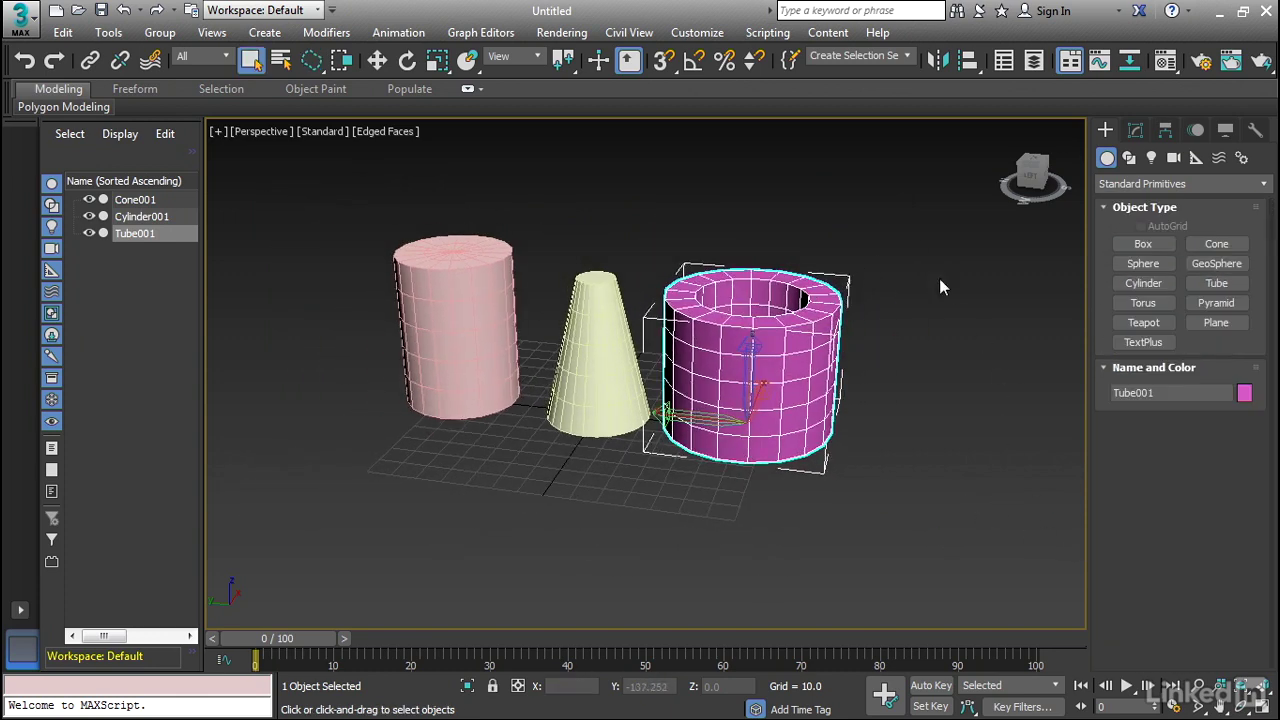
left_click_drag(903, 207, 324, 397)
mouse_move(600, 630)
left_mouse_down()
mouse_move(721, 615)
mouse_move(858, 491)
left_mouse_up()
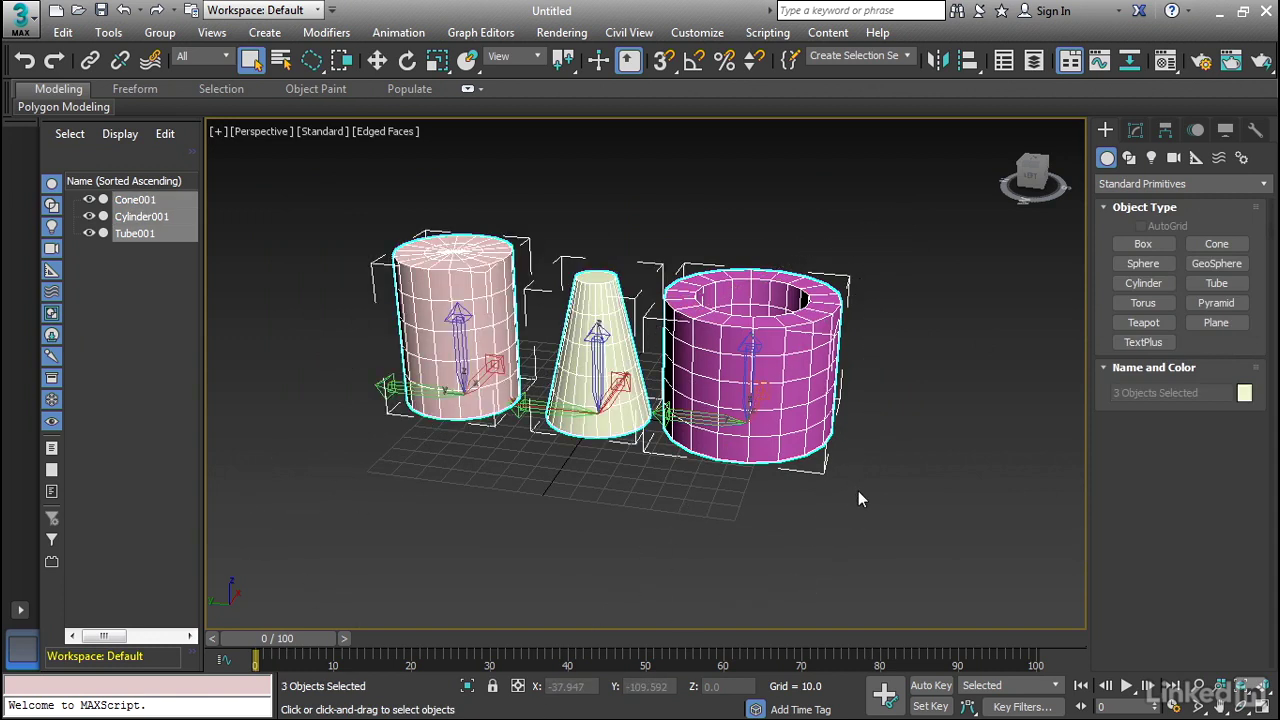
key("Delete")
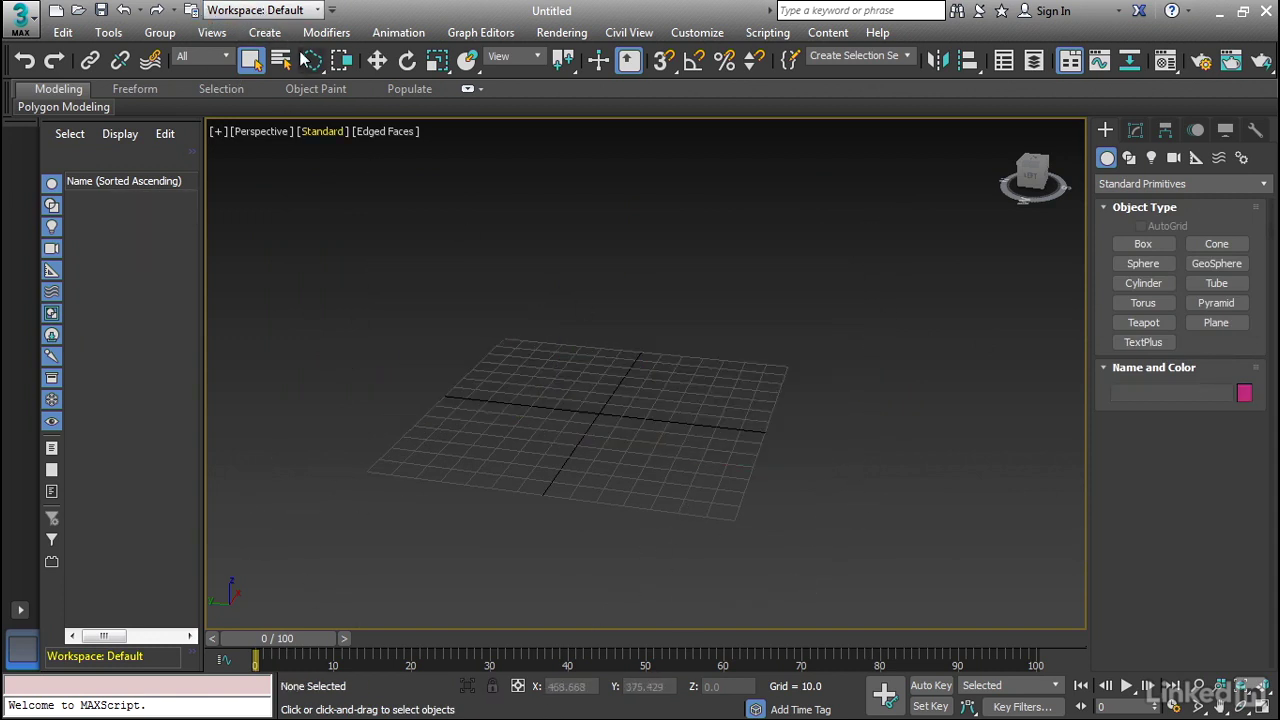
left_click_drag(302, 57, 312, 90)
Draw Plane001 on the grid and vary its Length Segs, ending at 4.
left_click(1207, 324)
left_click_drag(534, 352, 715, 505)
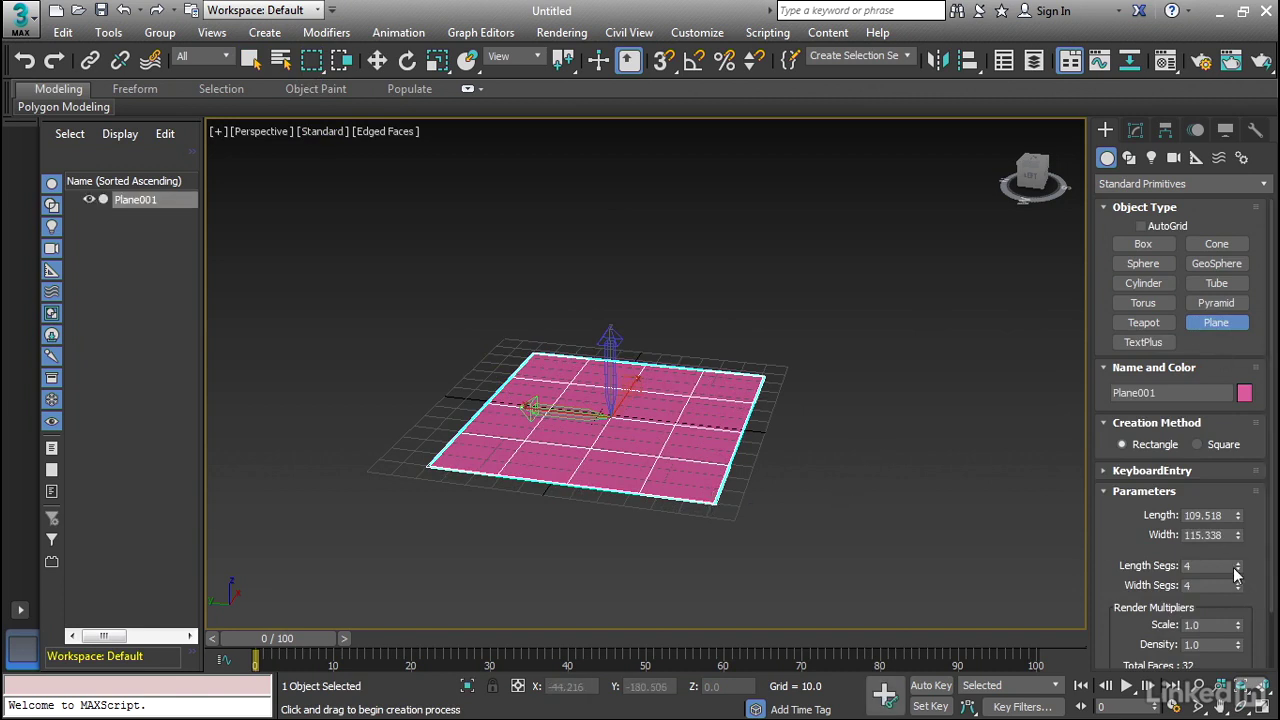
mouse_move(1237, 572)
left_mouse_down()
mouse_move(1238, 556)
mouse_move(1240, 574)
left_mouse_up()
Delete the plane, then drag out a trial torus with a slightly thinner tube and cancel it.
key("Delete")
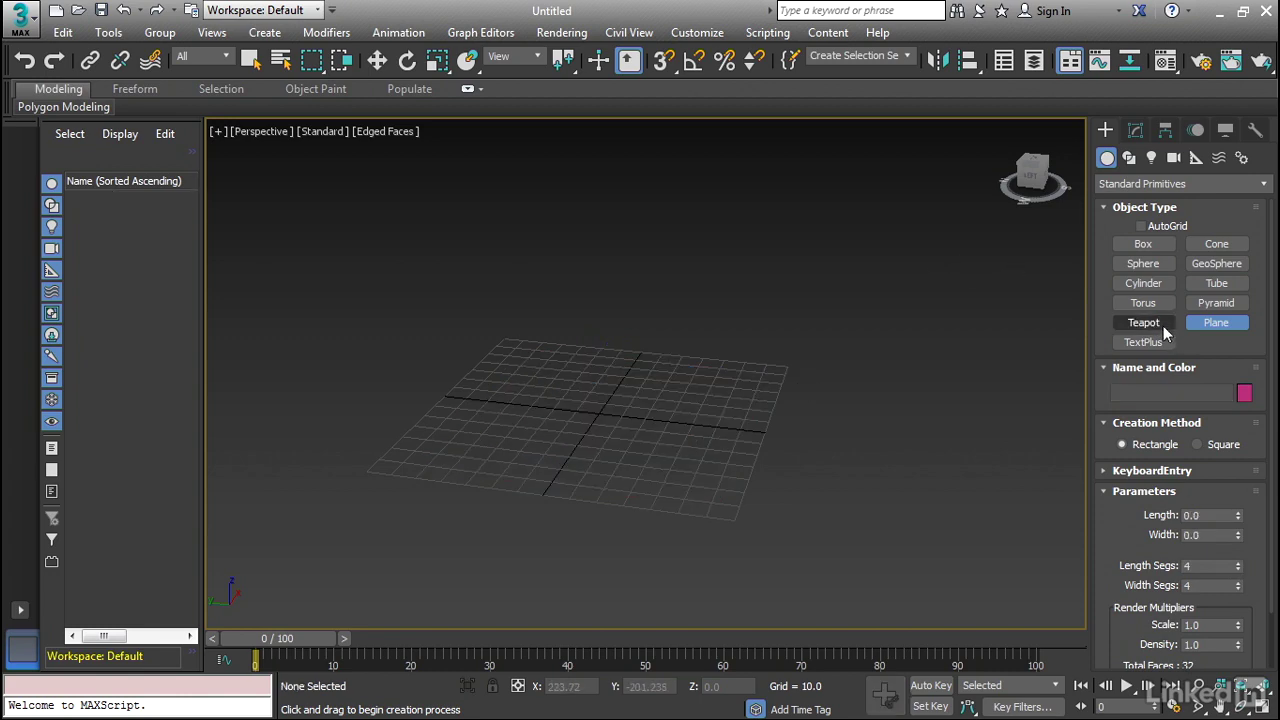
left_click(1143, 302)
left_click_drag(595, 404, 720, 465)
left_click(717, 463)
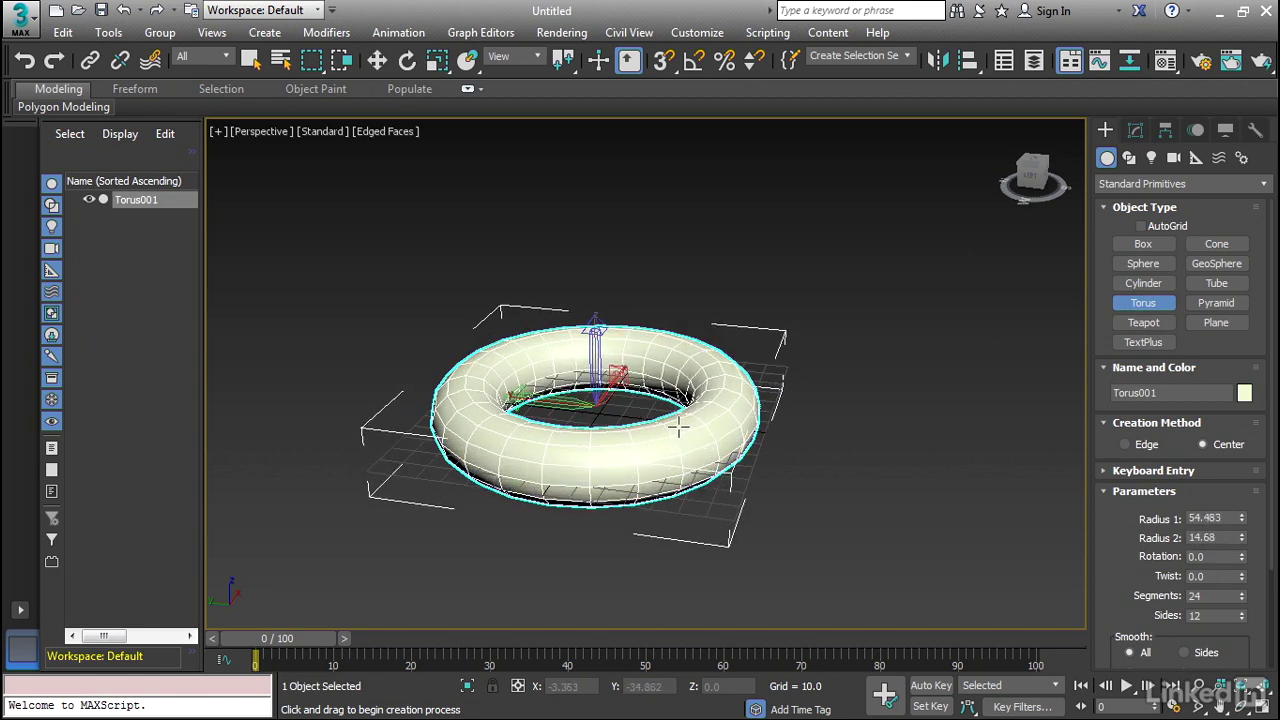
left_click(679, 431)
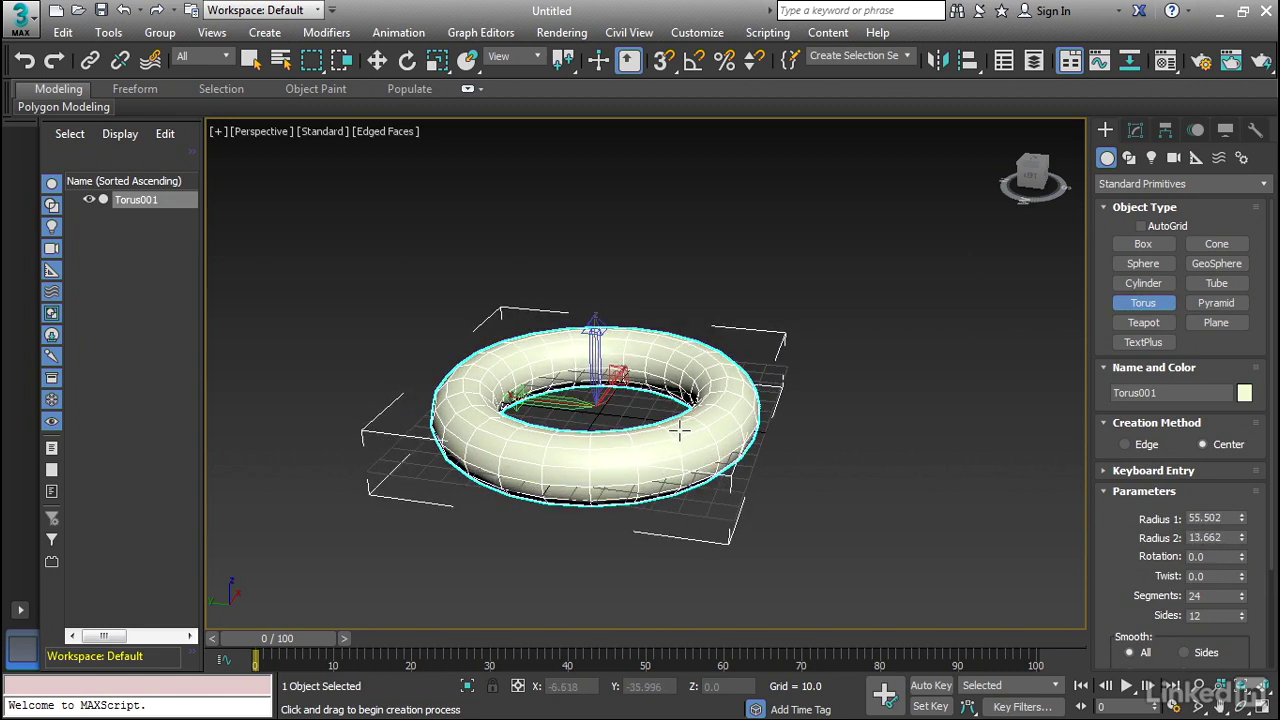
right_click(918, 491)
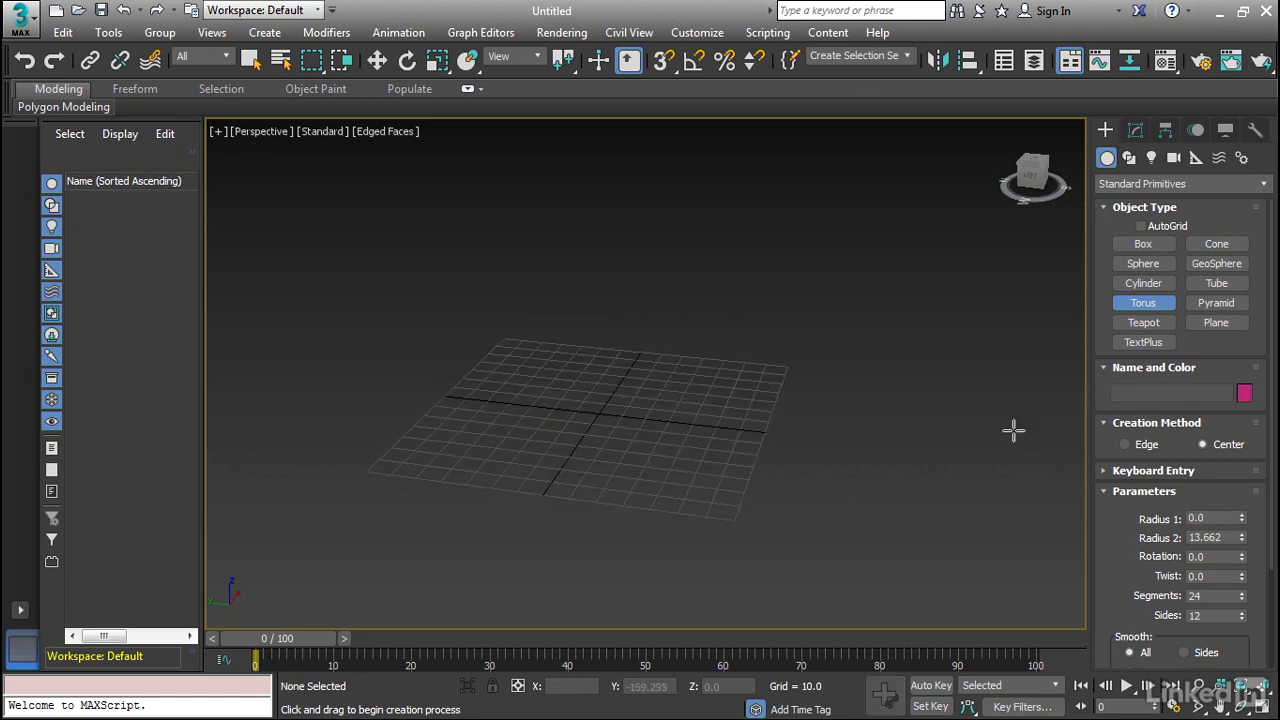
Drag out a teapot at the grid centre and grow it to radius 35.676.
left_click(1160, 324)
left_click_drag(606, 408, 803, 423)
middle_click_drag(803, 423, 505, 456)
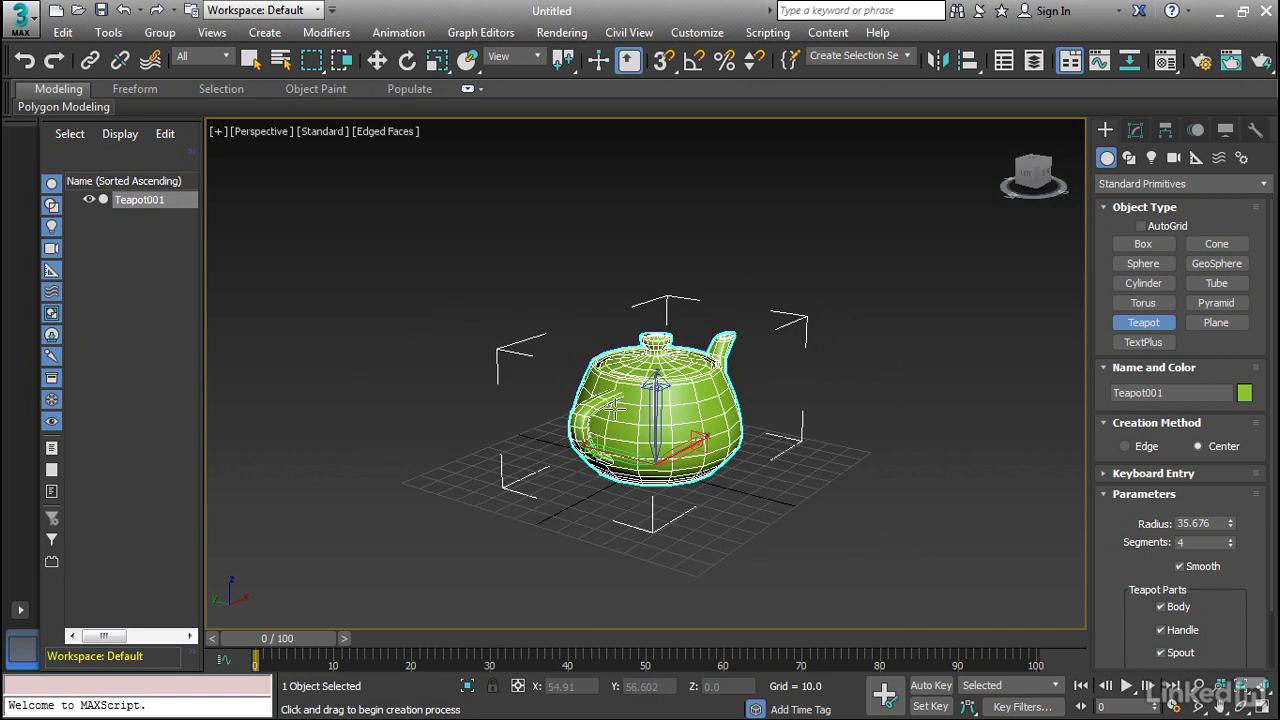
Delete the teapot and place a TextPlus text object, orbiting so it faces the view.
key("Delete")
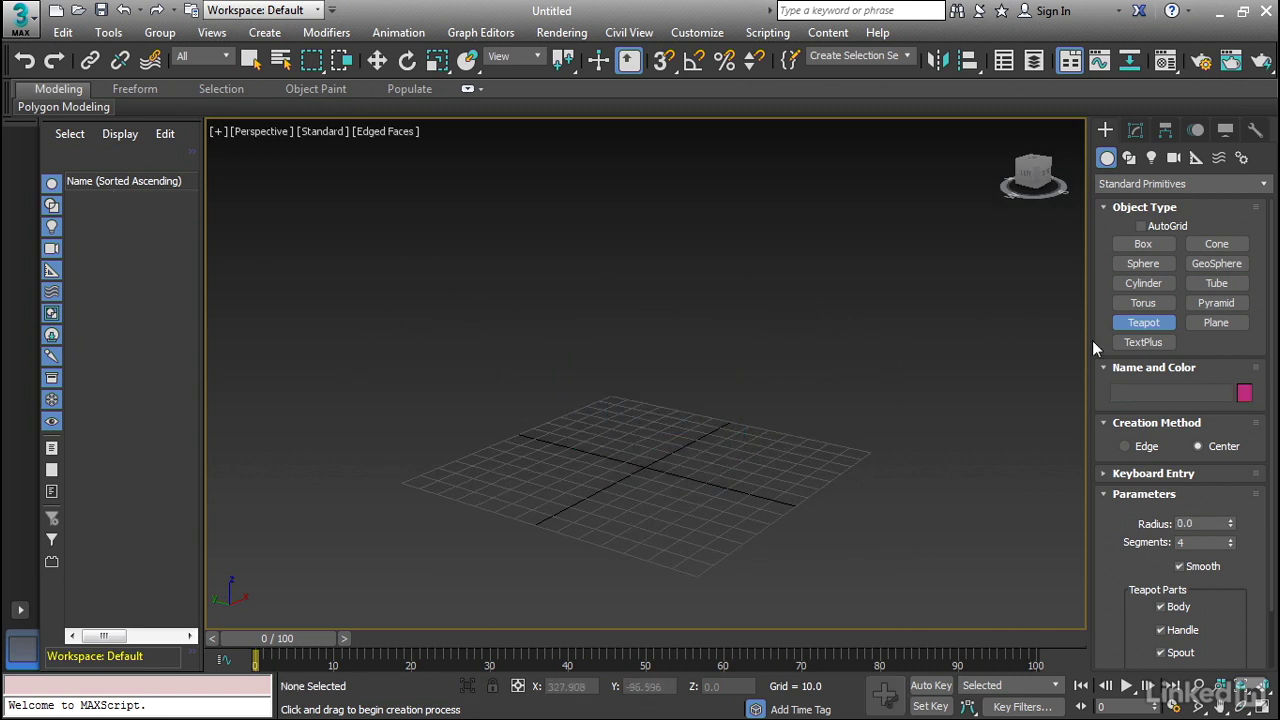
left_click(1145, 343)
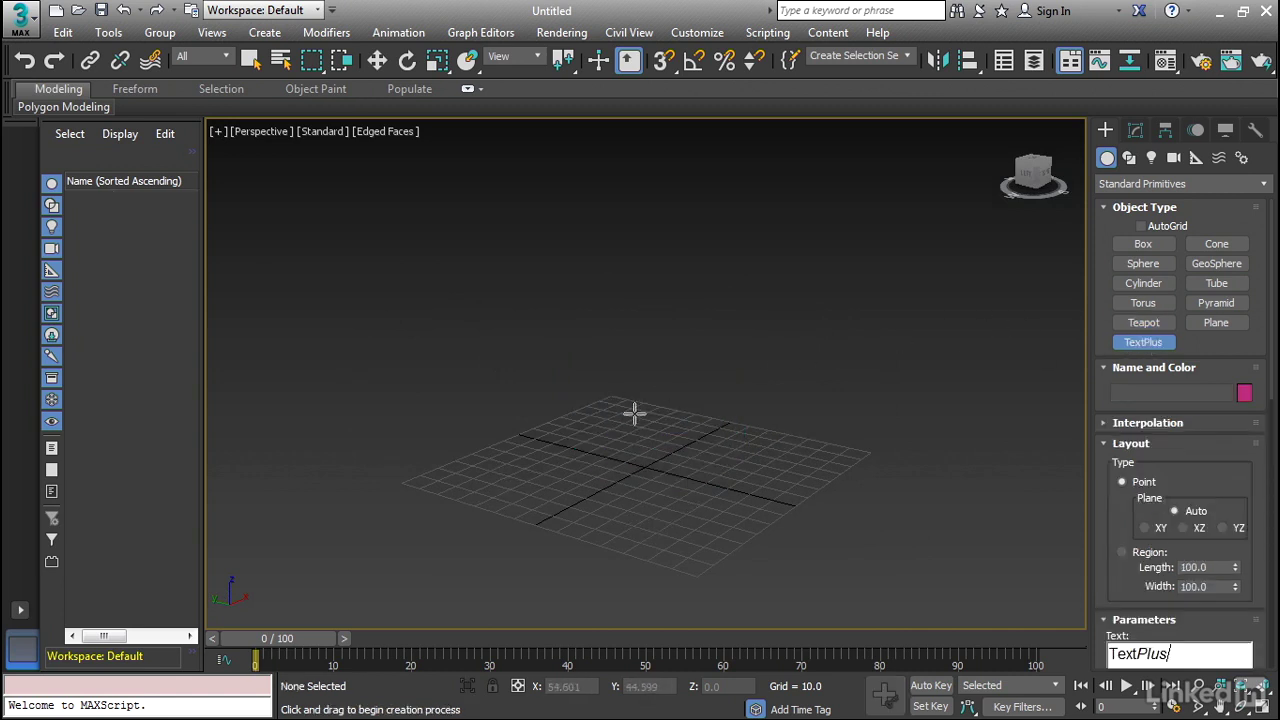
left_click(573, 362)
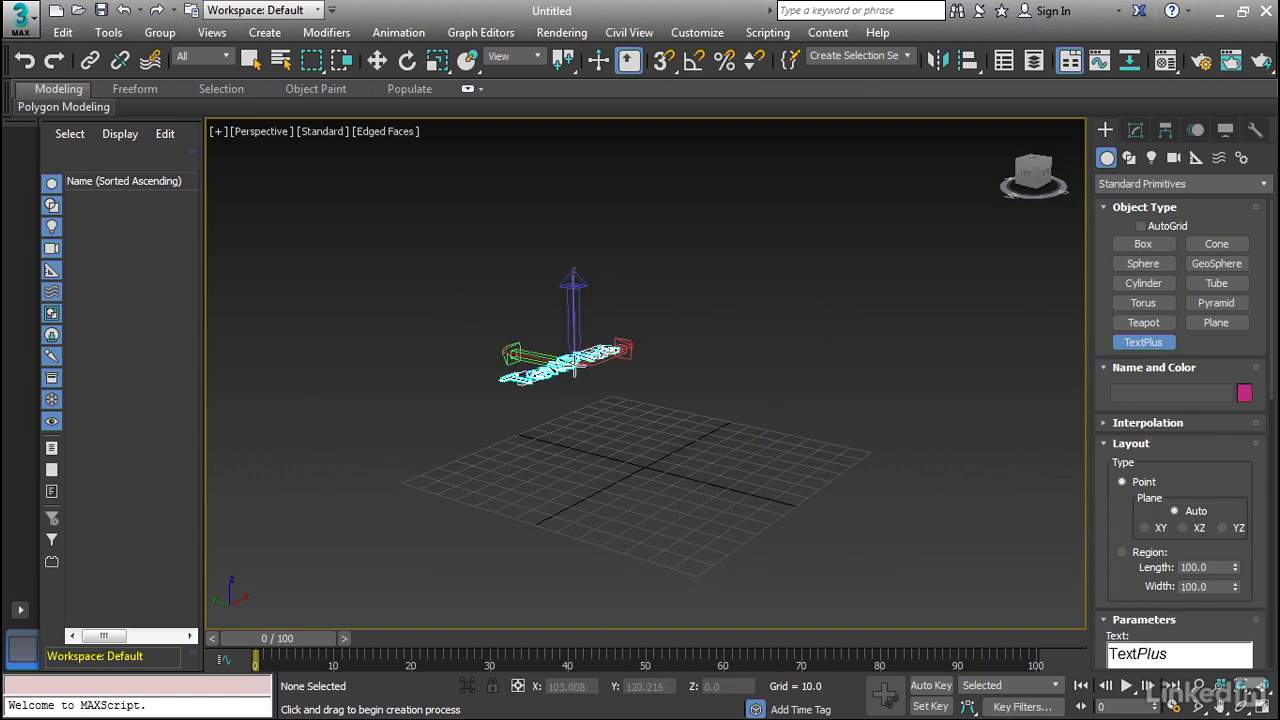
middle_click_drag(626, 406, 570, 516, "alt")
left_click_drag(1160, 536, 1165, 218)
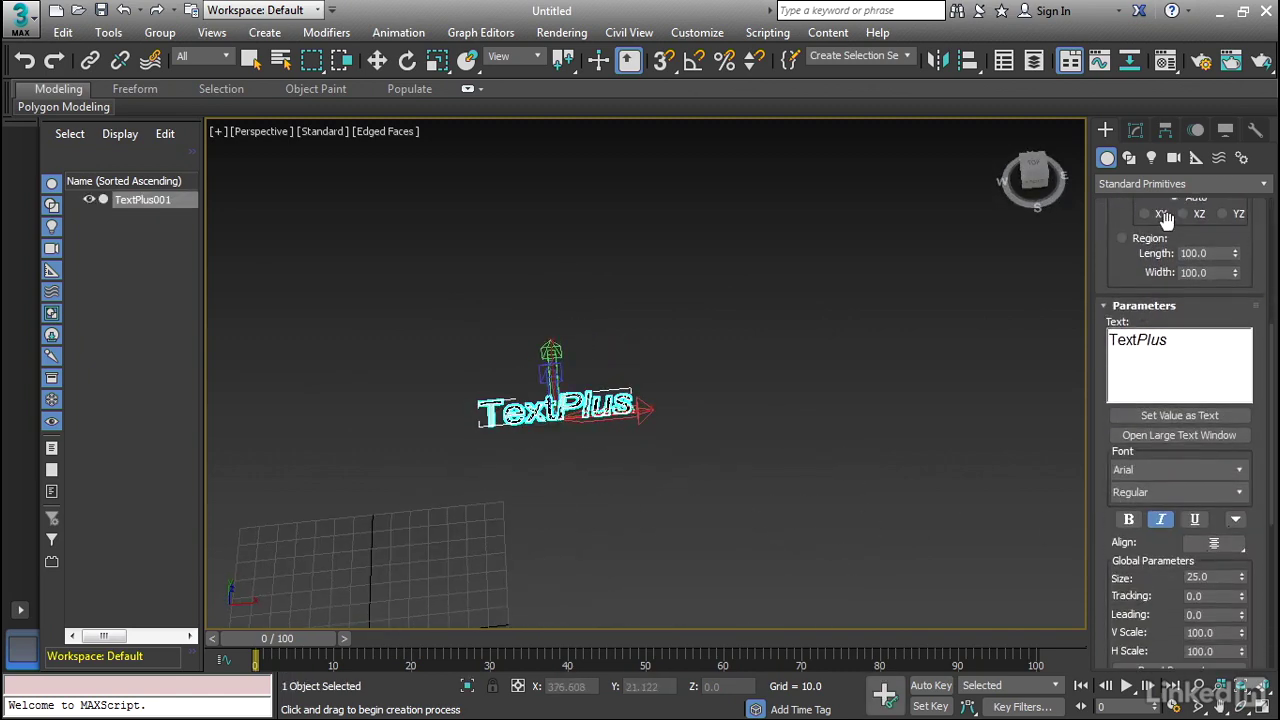
Set the text to Big John Regular at size 46.5, then change the font to Britannic Bold.
left_click(1158, 474)
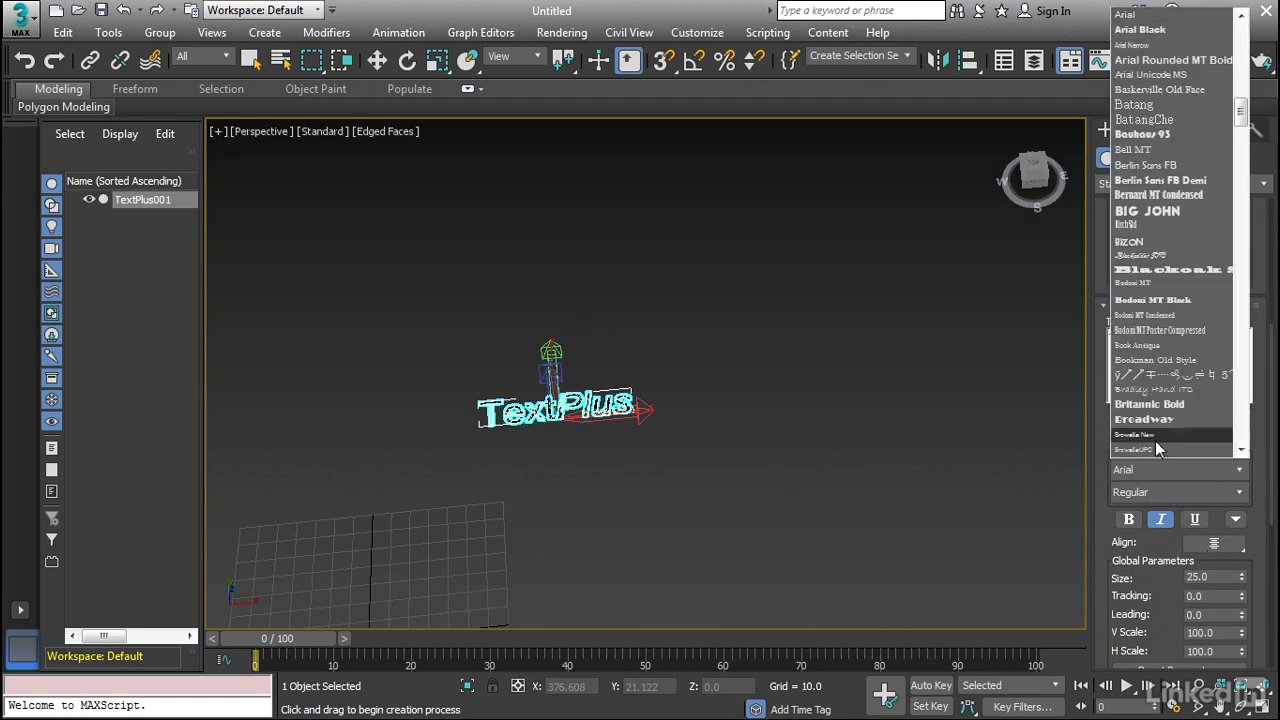
left_click(1148, 214)
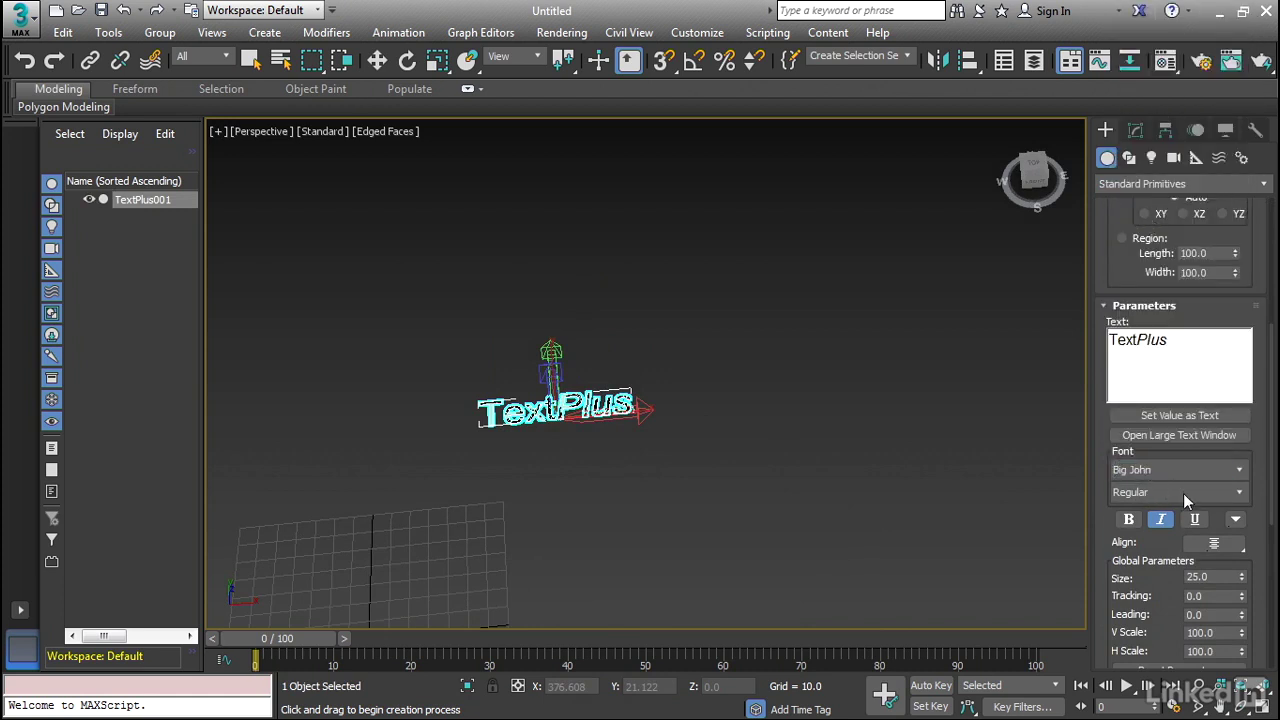
left_click(1170, 492)
left_click(1170, 514)
left_click_drag(1241, 578, 1241, 492)
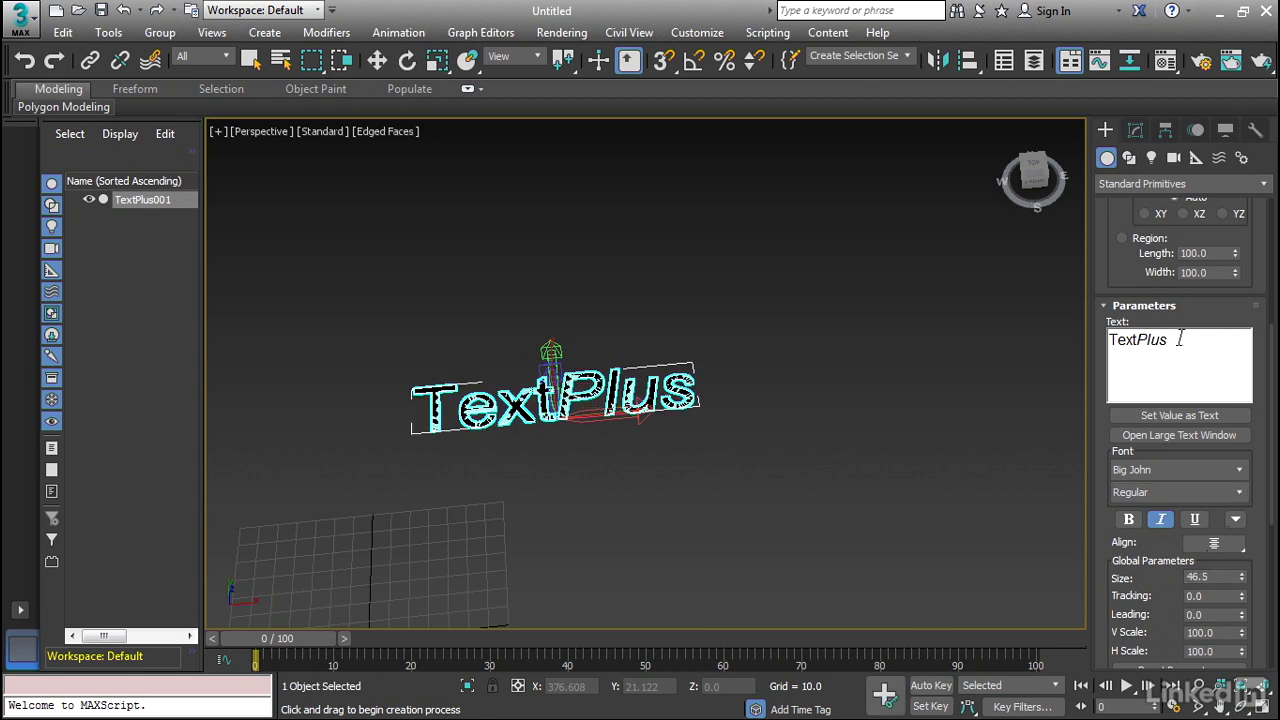
double_click(1180, 339)
left_click(1175, 469)
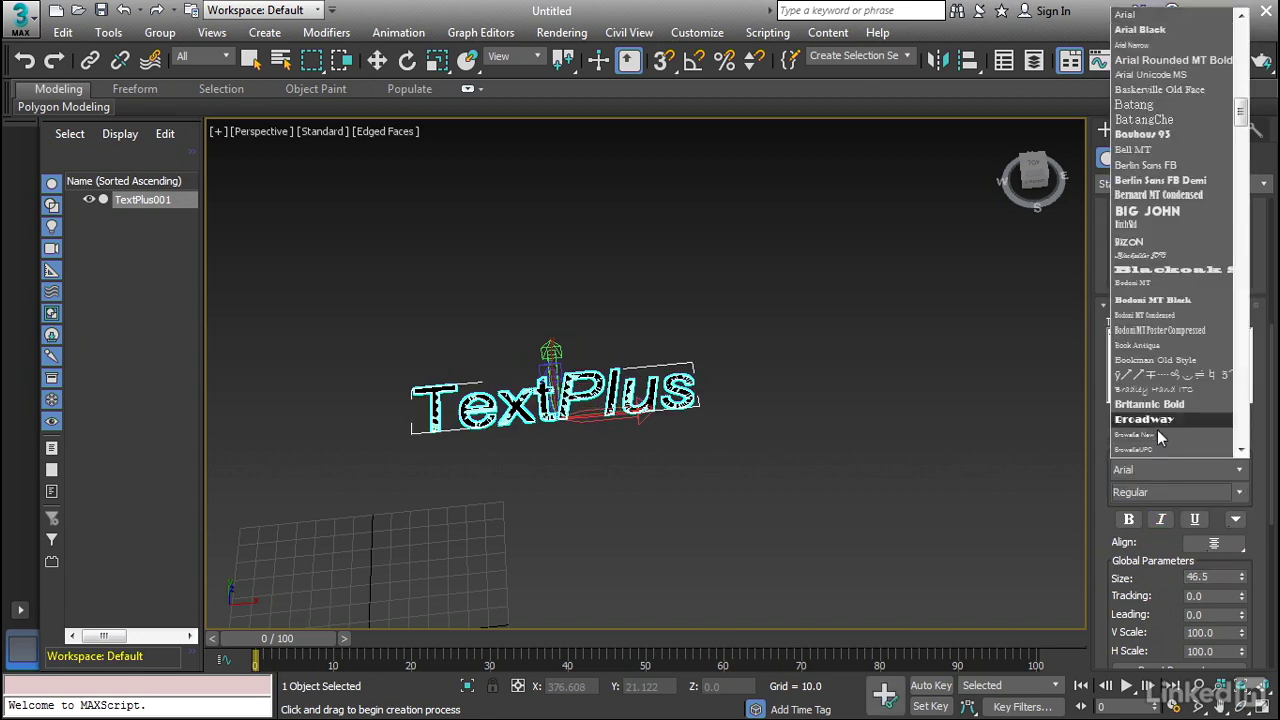
left_click(1150, 404)
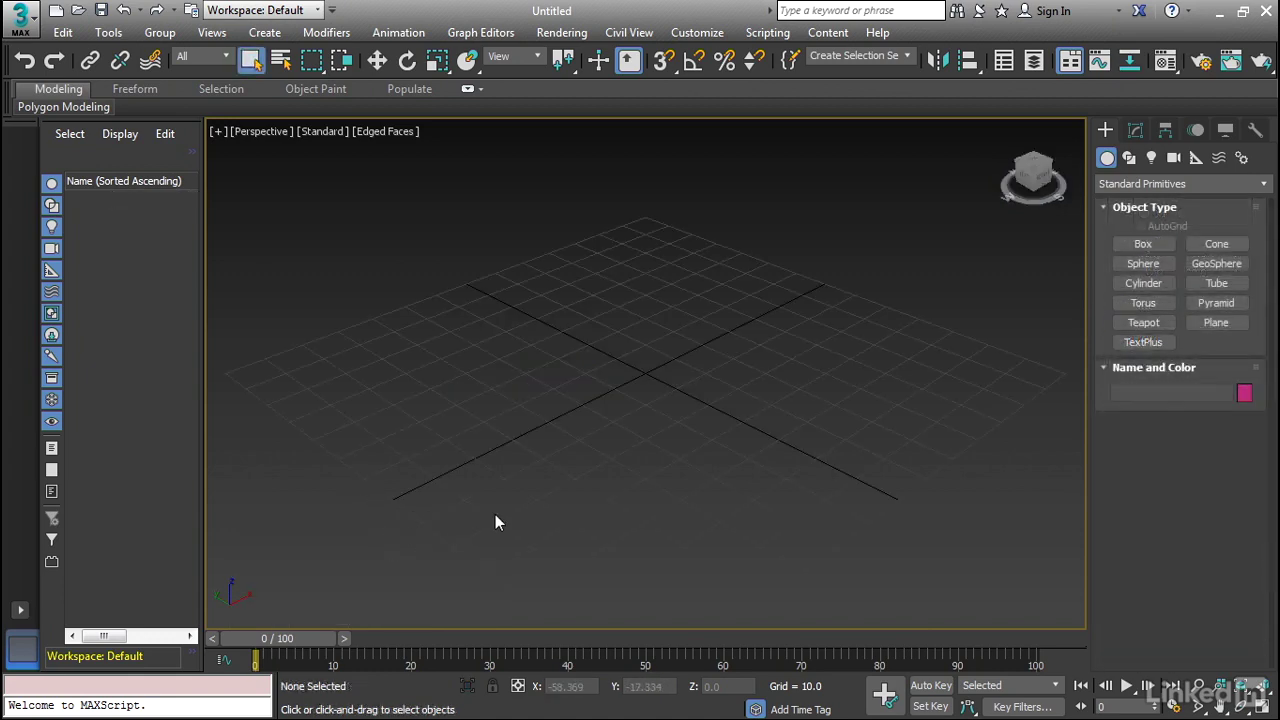
Return to the home view and switch the object category to Extended Primitives.
key("z")
left_click(1166, 184)
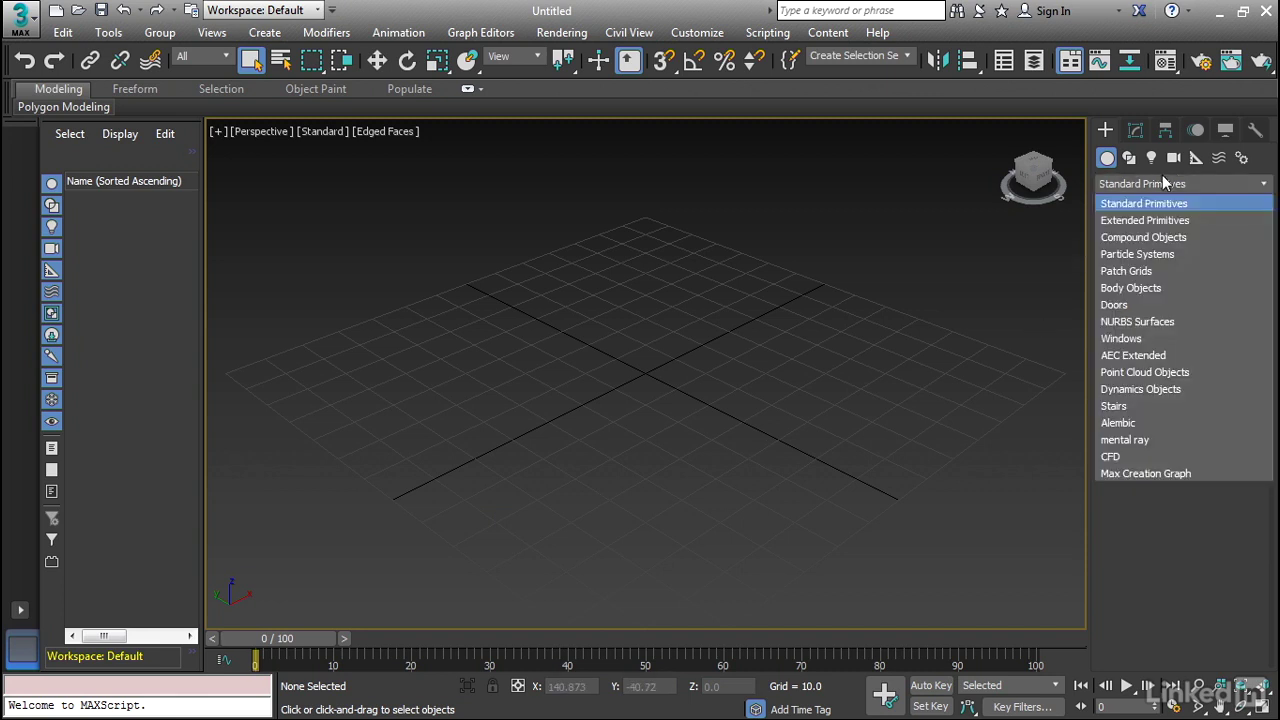
left_click(1158, 220)
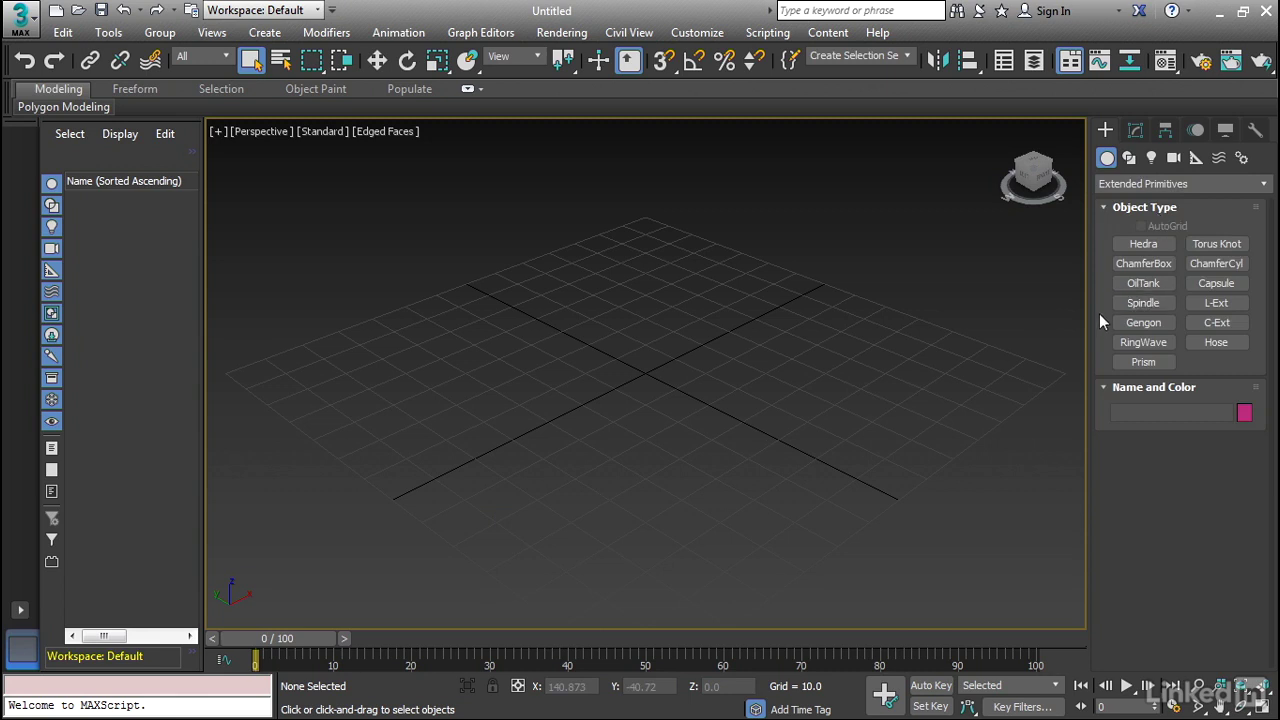
Drag out a trial oil tank, orbit around it, and cancel it.
left_click(1137, 287)
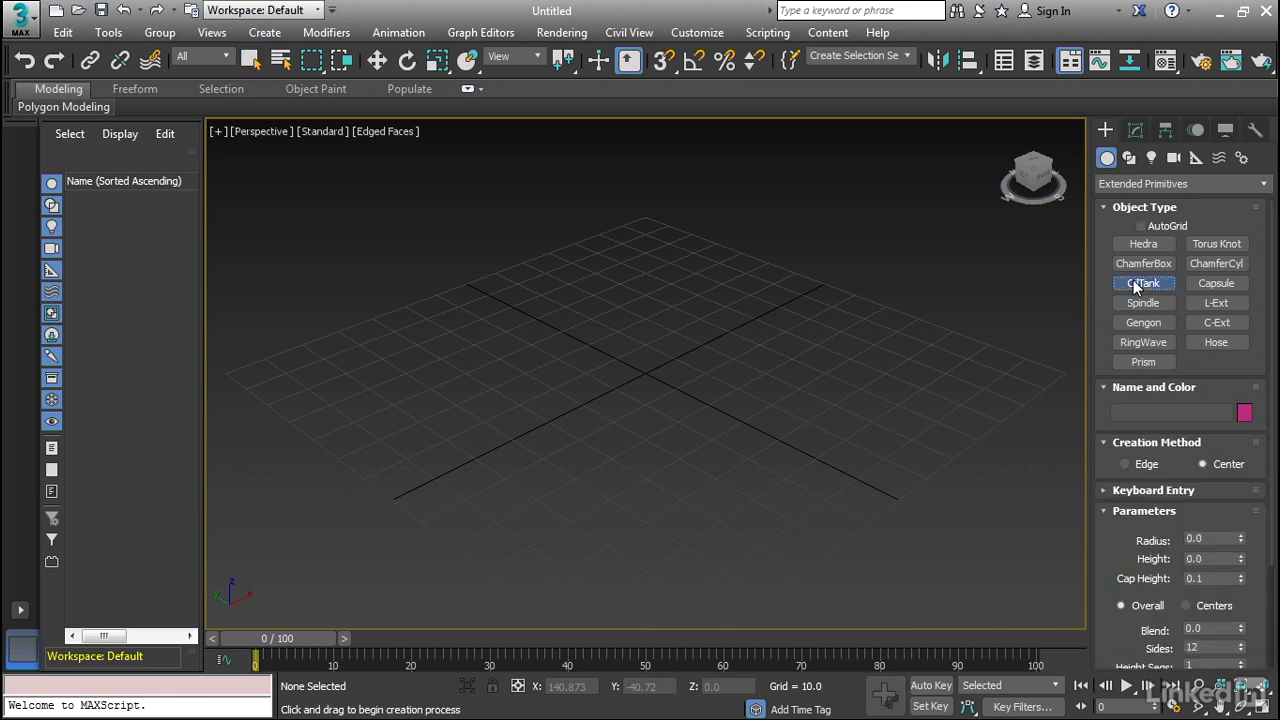
left_click_drag(645, 375, 697, 411)
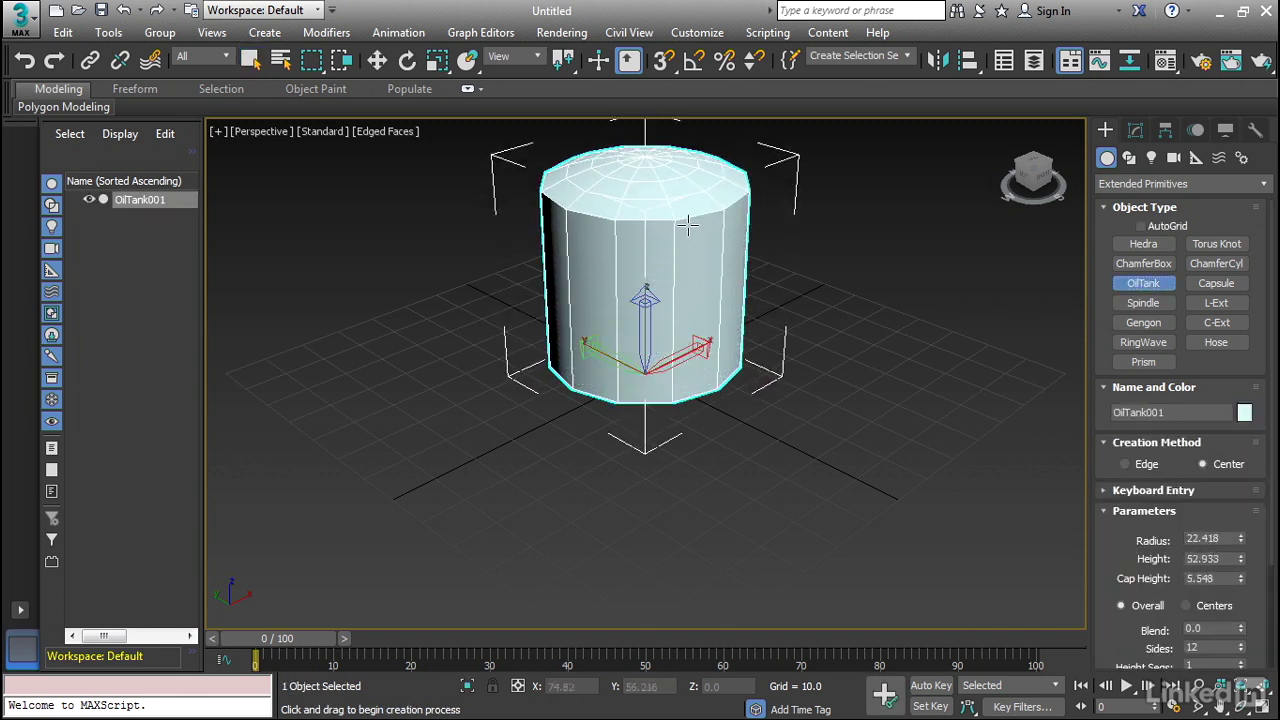
middle_click_drag(757, 283, 757, 200, "alt")
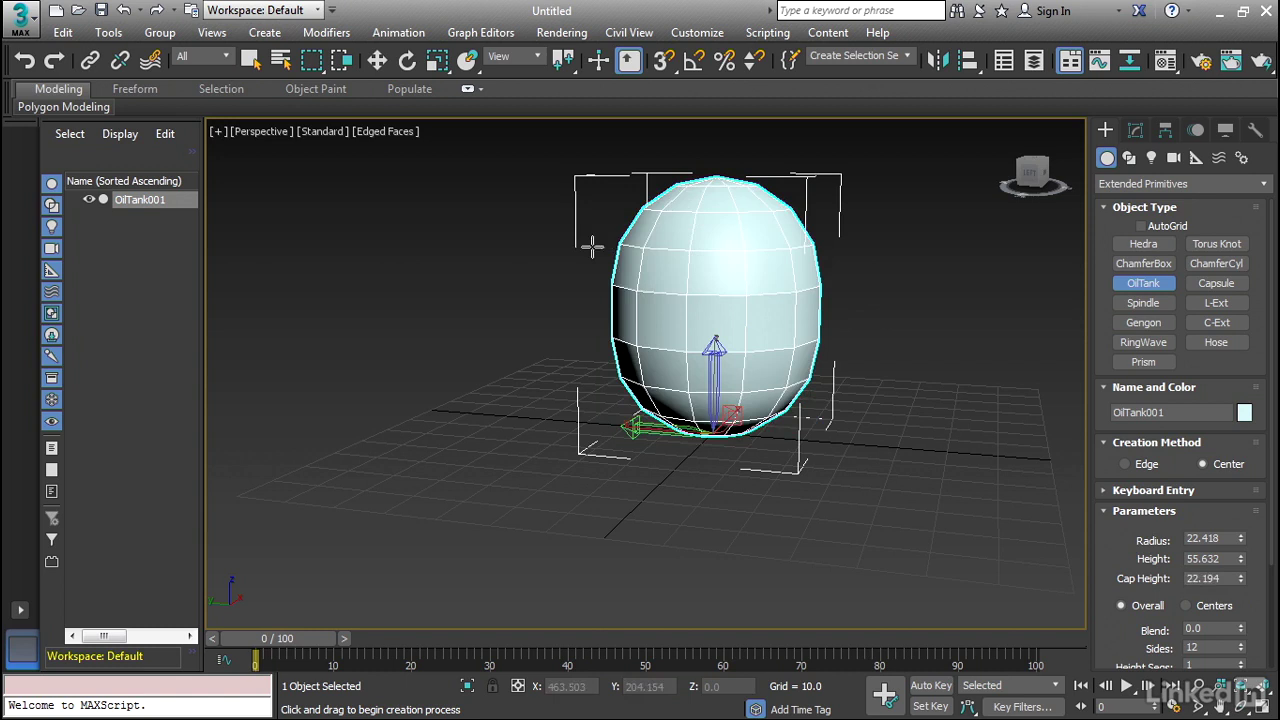
right_click(650, 255)
Create a tall capsule (radius 11.277, height 63.187), inspect it, then delete it.
left_click(1232, 284)
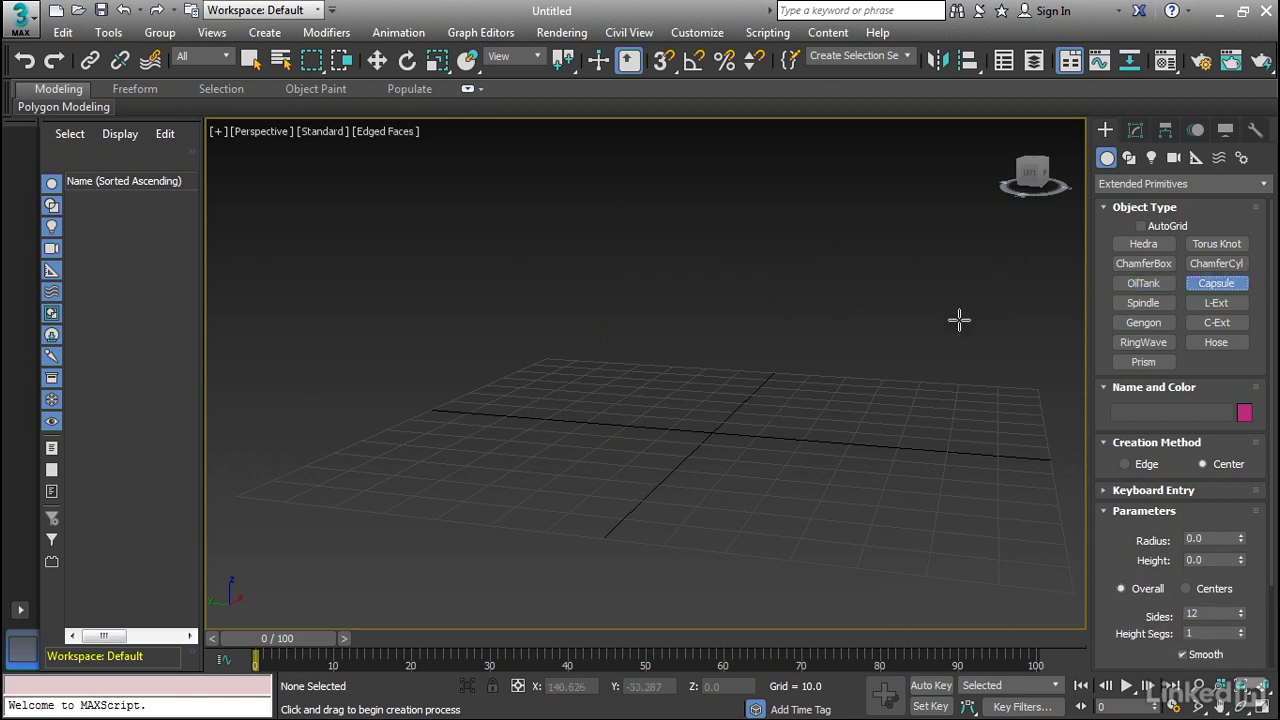
left_click_drag(712, 432, 756, 356)
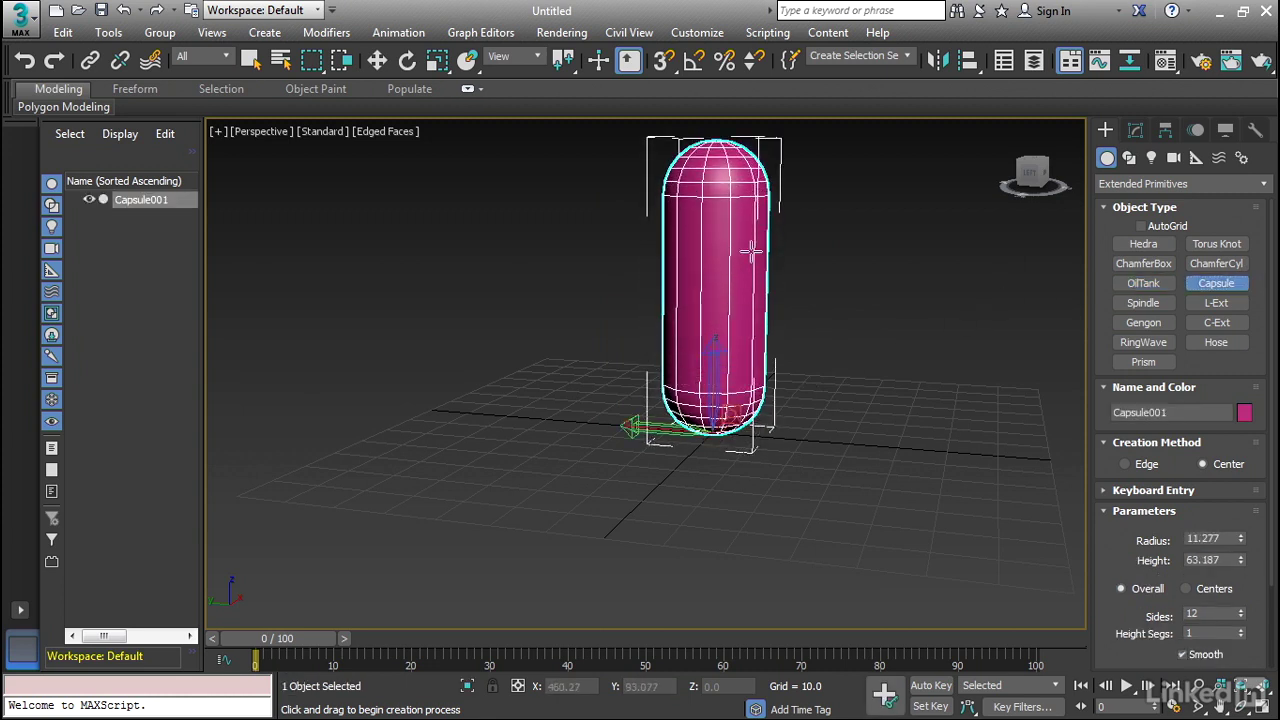
middle_click_drag(866, 262, 826, 327, "alt")
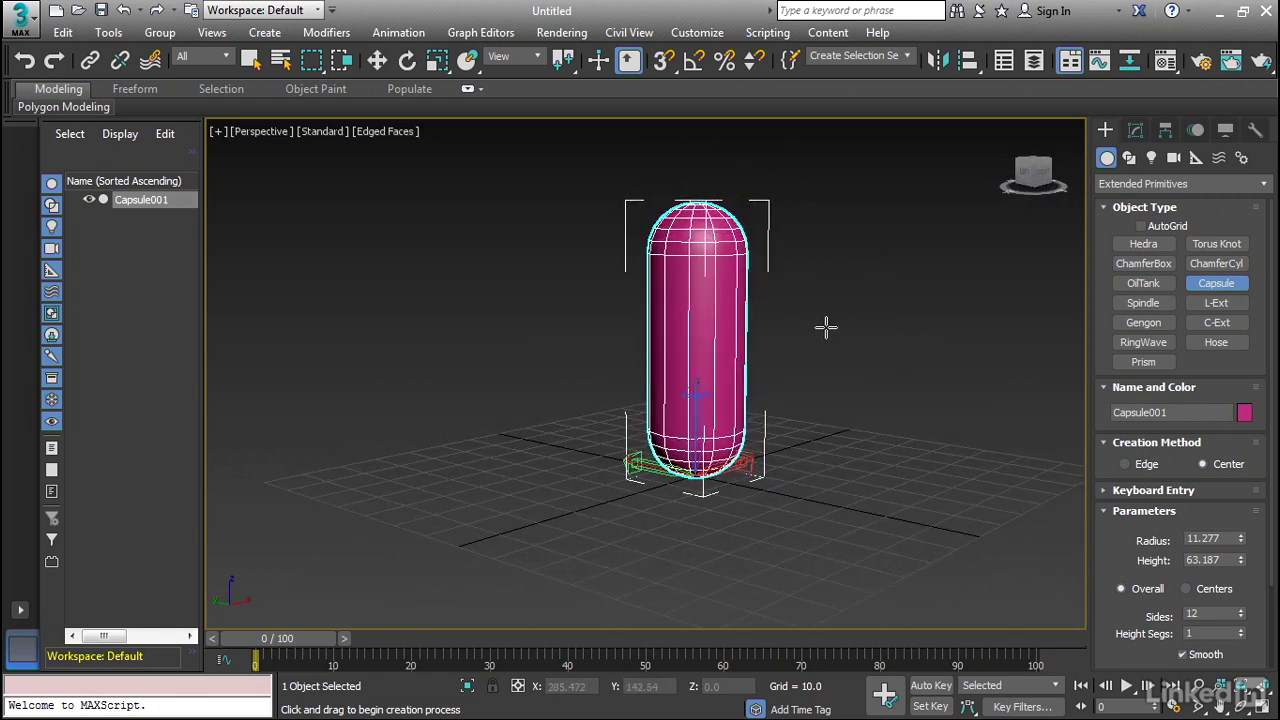
key("Delete")
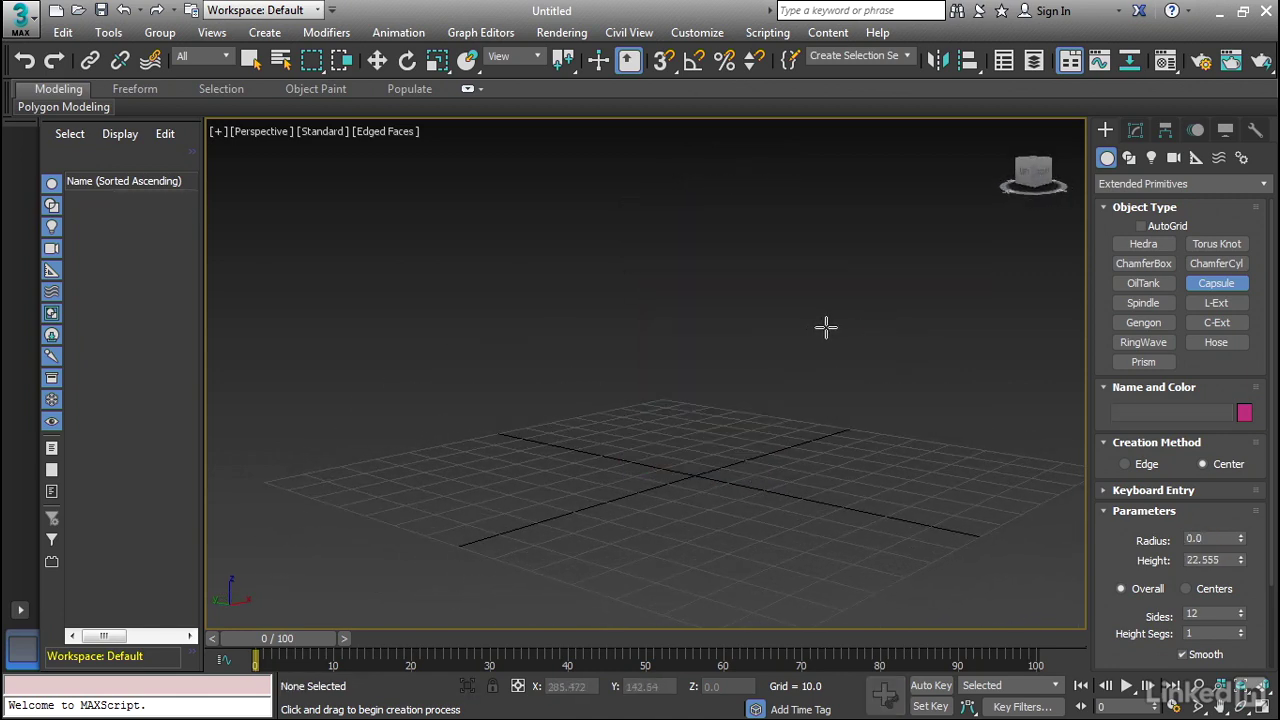
Drag out a chamfer box 79.325 long, 93.187 wide and 62.009 high.
left_click(1145, 264)
left_click_drag(703, 423, 726, 568)
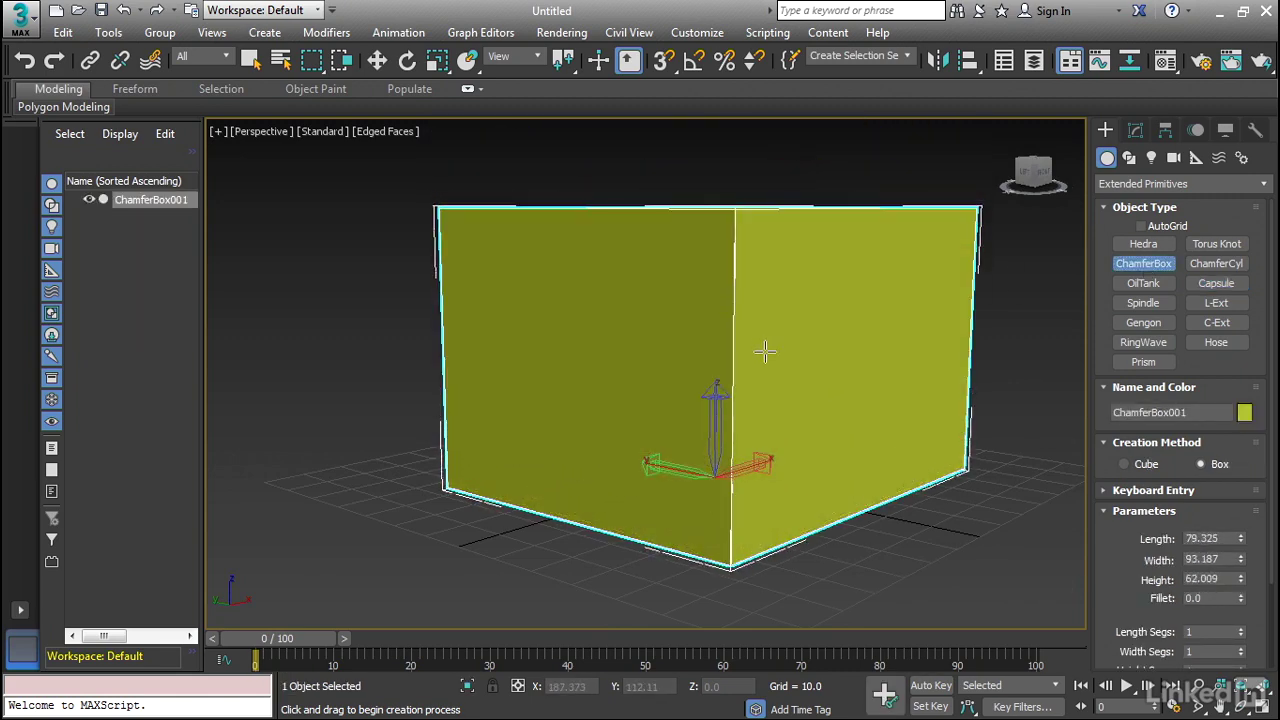
left_click(766, 345)
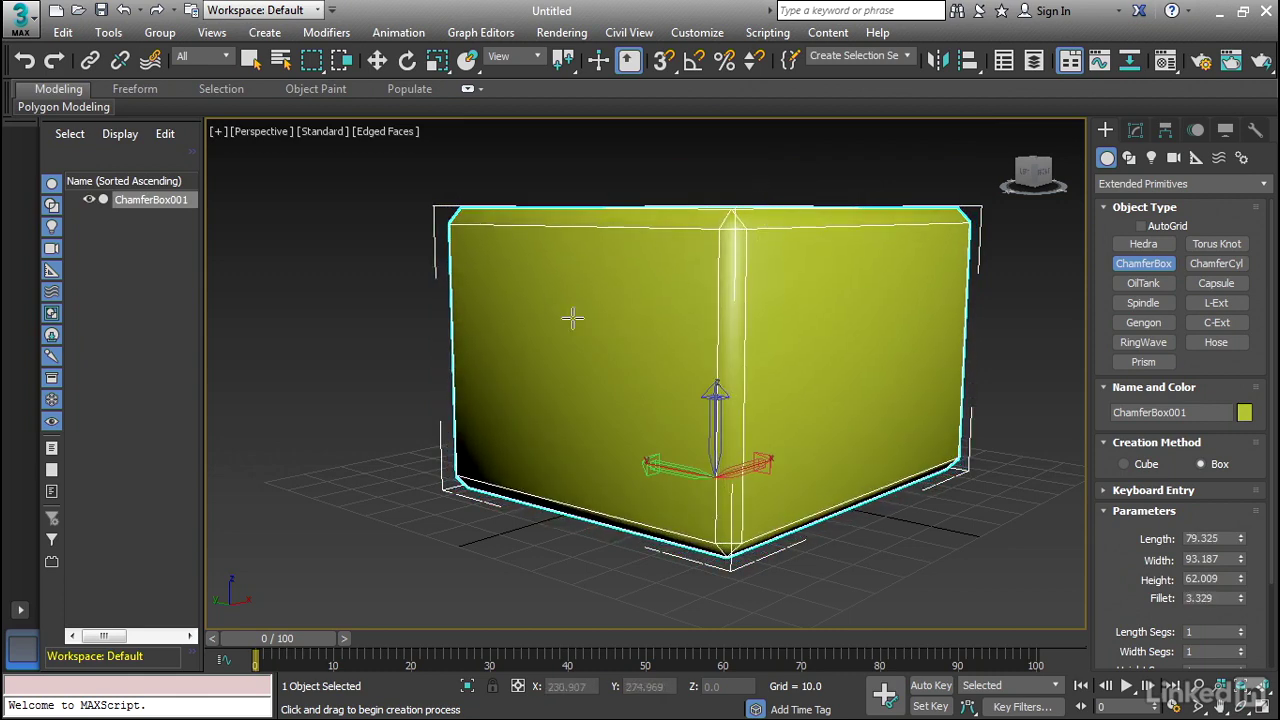
middle_click_drag(572, 318, 599, 392, "alt")
Give the chamfer box 6 fillet segments and a 7.157 fillet.
left_click_drag(1124, 600, 1141, 451)
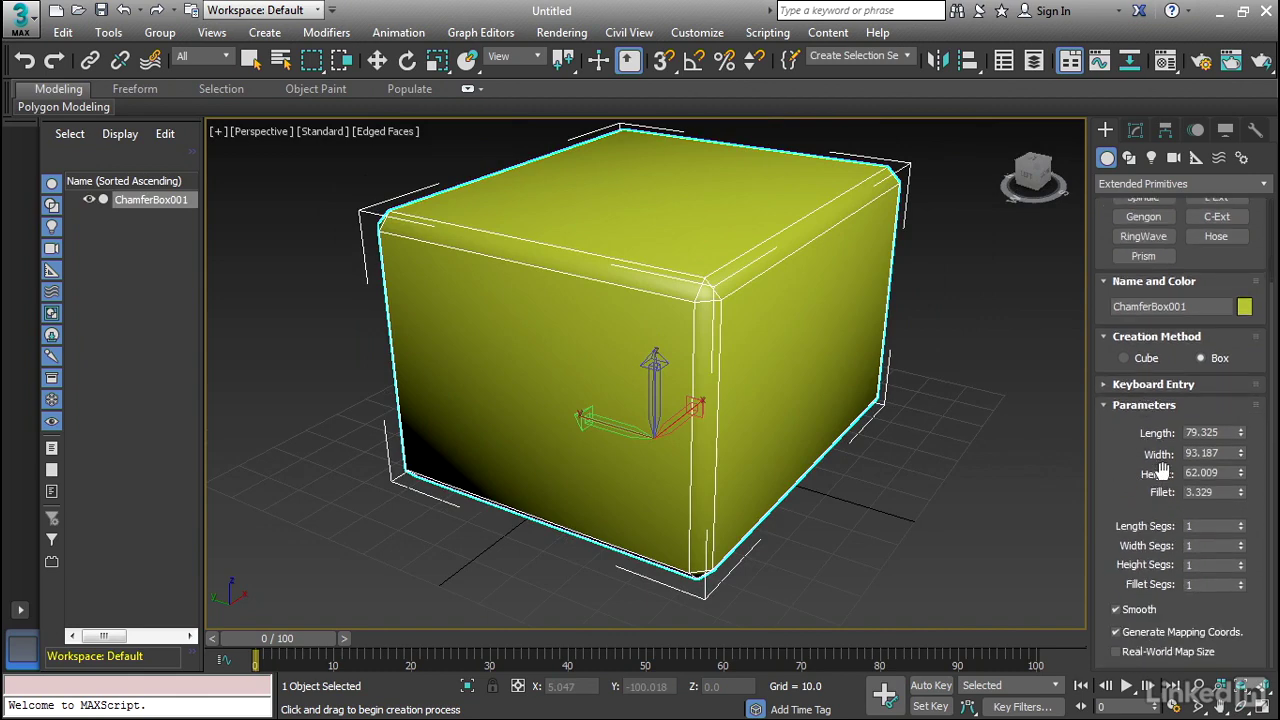
mouse_move(1240, 586)
left_mouse_down()
mouse_move(1240, 560)
mouse_move(1236, 582)
left_mouse_up()
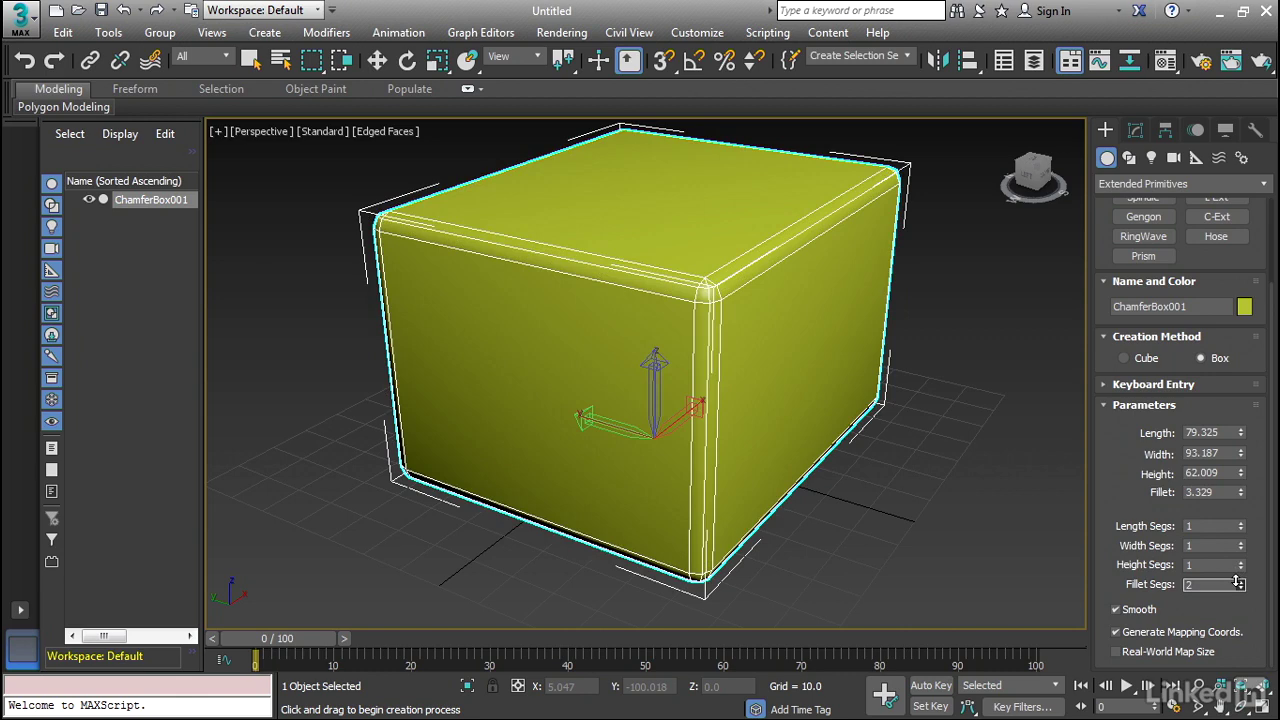
left_click(1240, 580)
left_click(1240, 580)
left_click(1240, 580)
left_click(1240, 580)
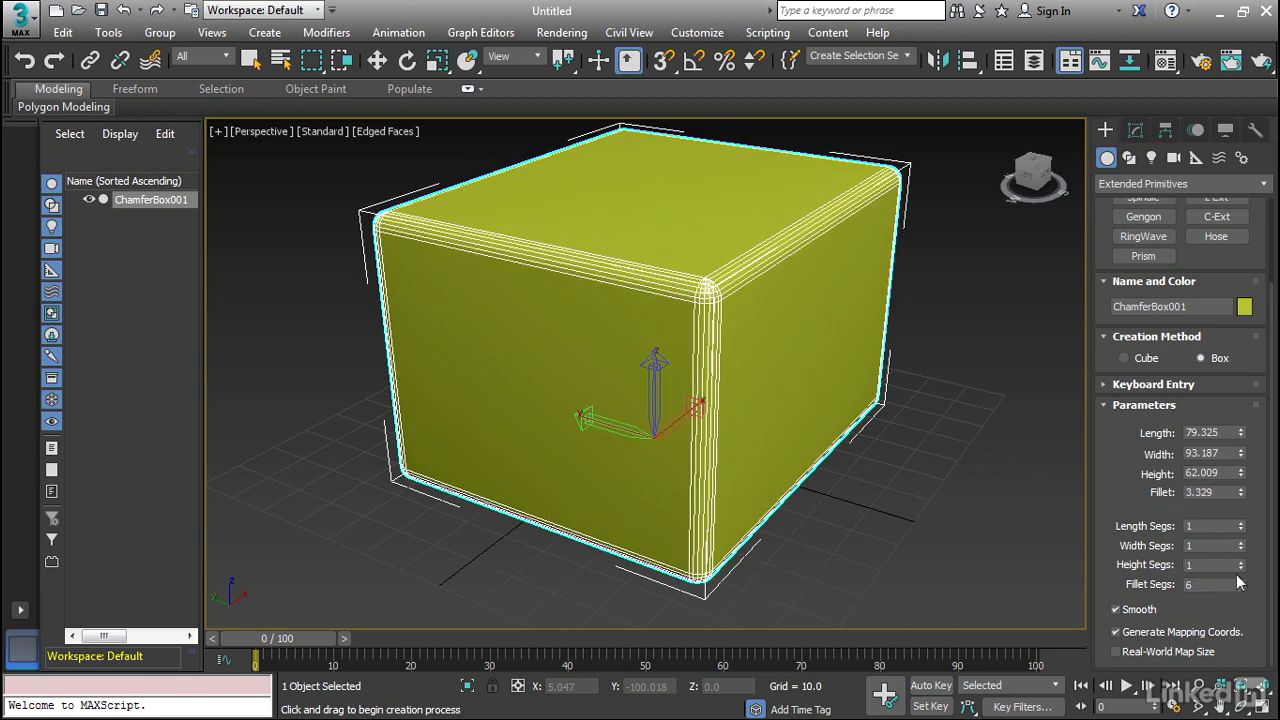
left_click_drag(1241, 492, 1260, 386)
middle_click_drag(614, 357, 613, 326, "alt")
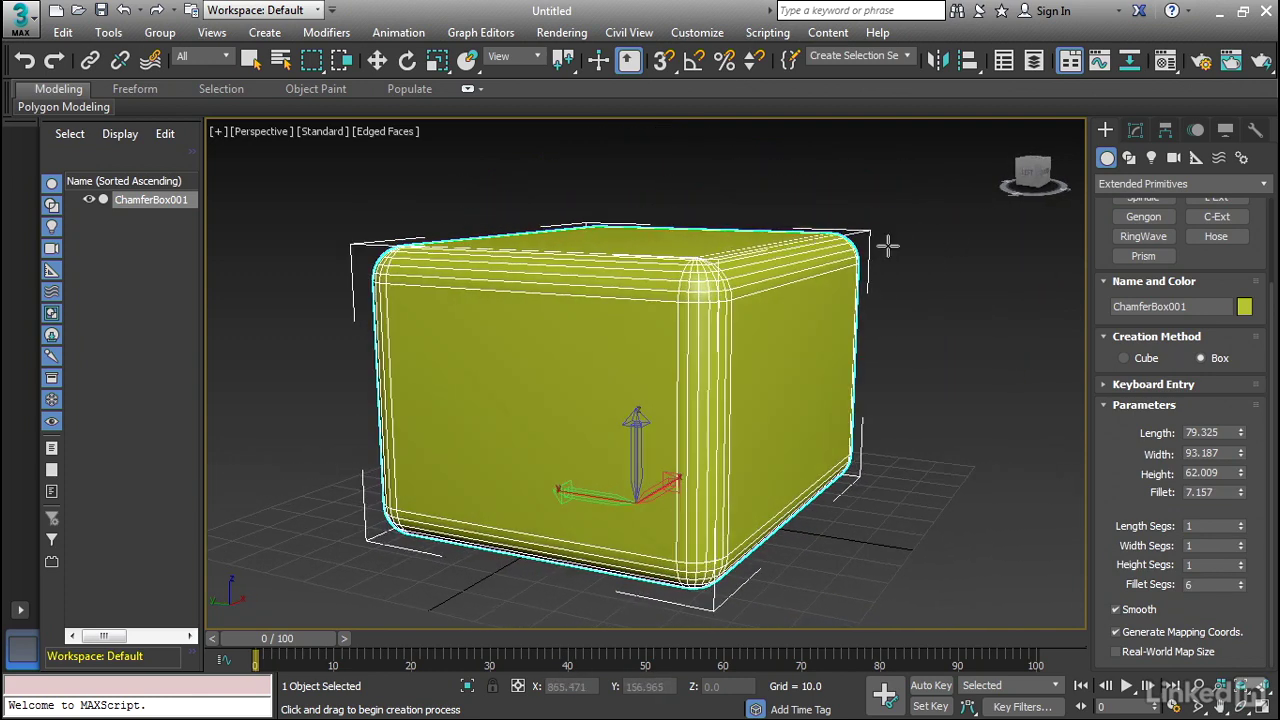
Delete the chamfer box, create a Hedra, try Cube/Octa and Dodec/Icos, then delete it.
key("Delete")
scroll(1200, 300, "up", 3)
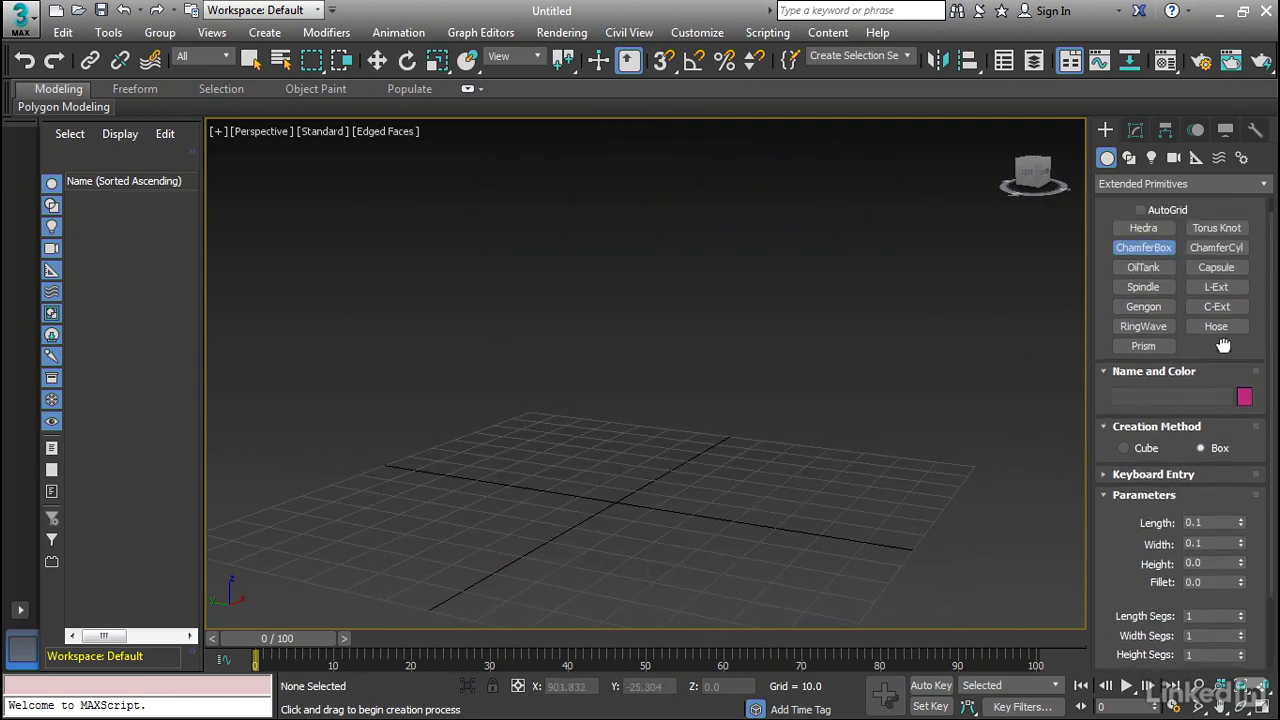
left_click(1144, 245)
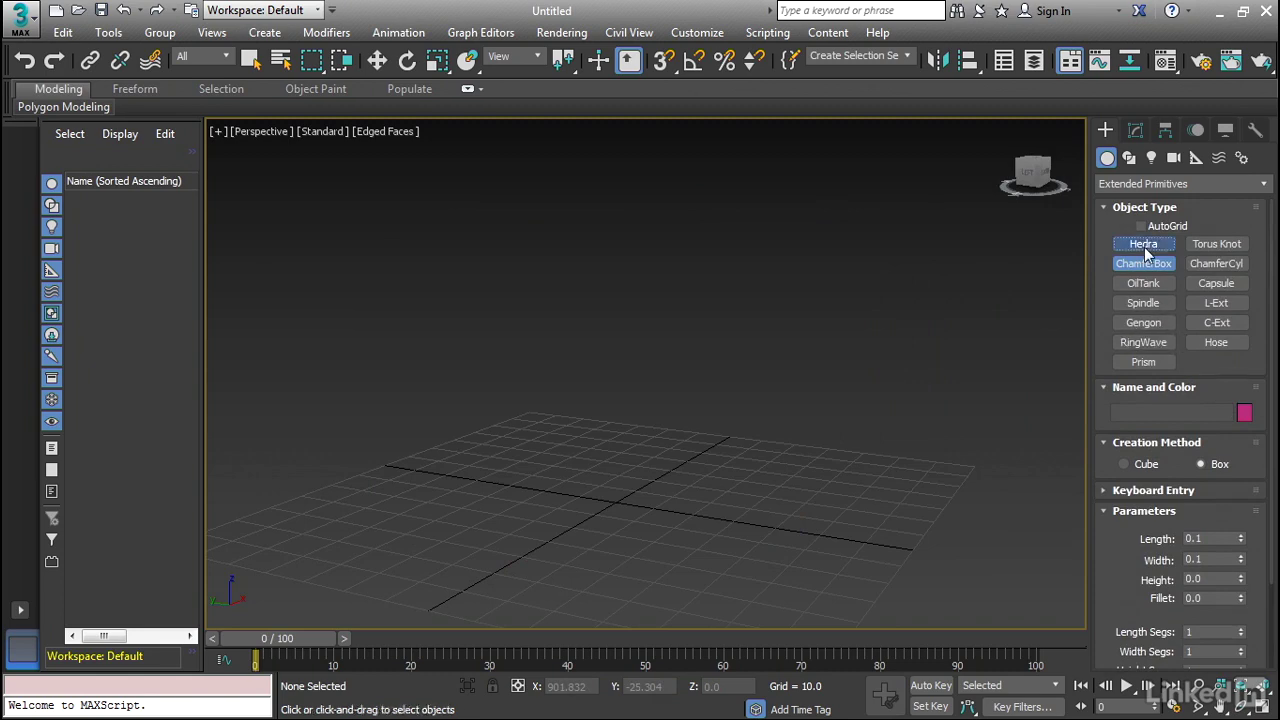
left_click_drag(614, 508, 656, 552)
middle_click_drag(862, 505, 892, 386)
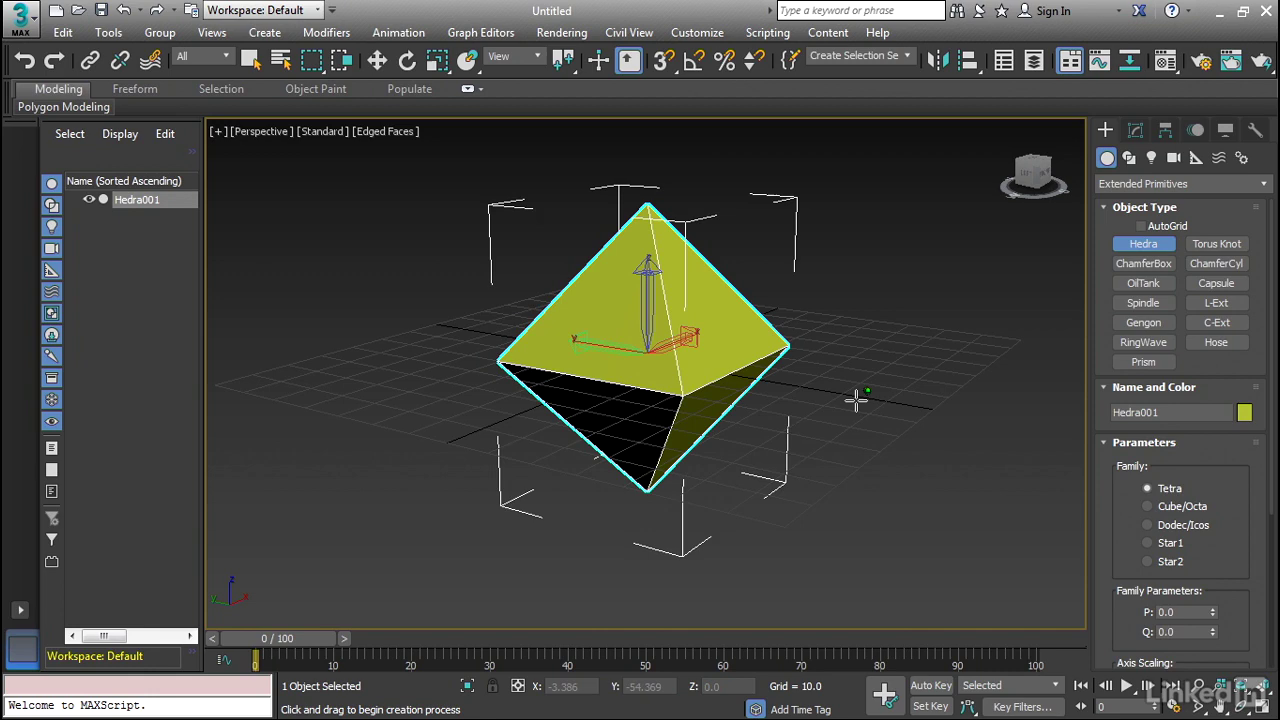
left_click_drag(857, 400, 905, 422)
left_click(1147, 507)
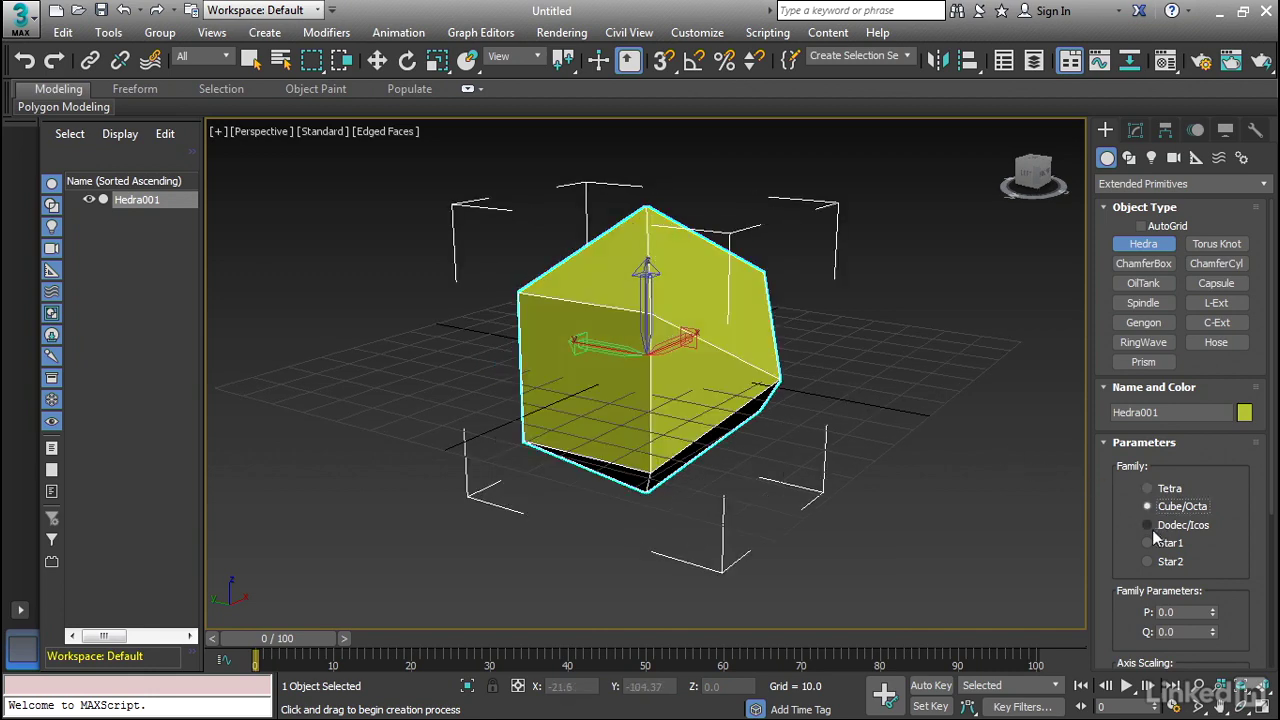
left_click(1148, 525)
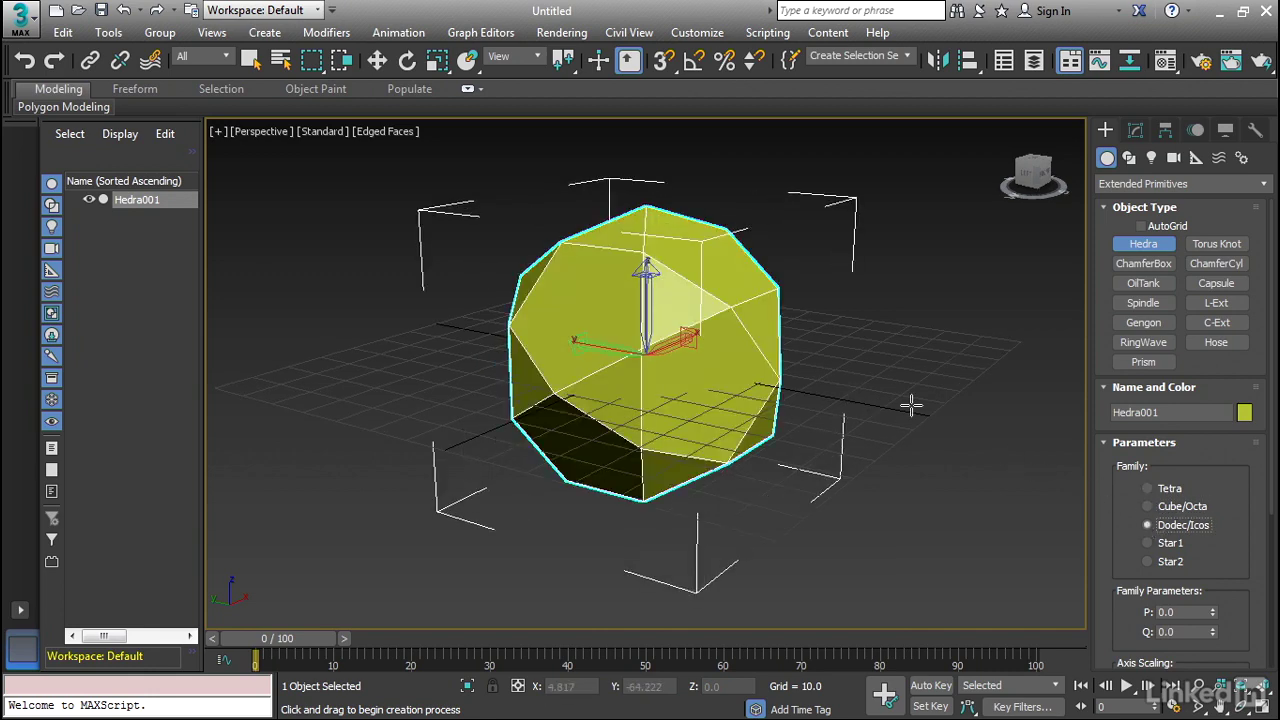
key("Delete")
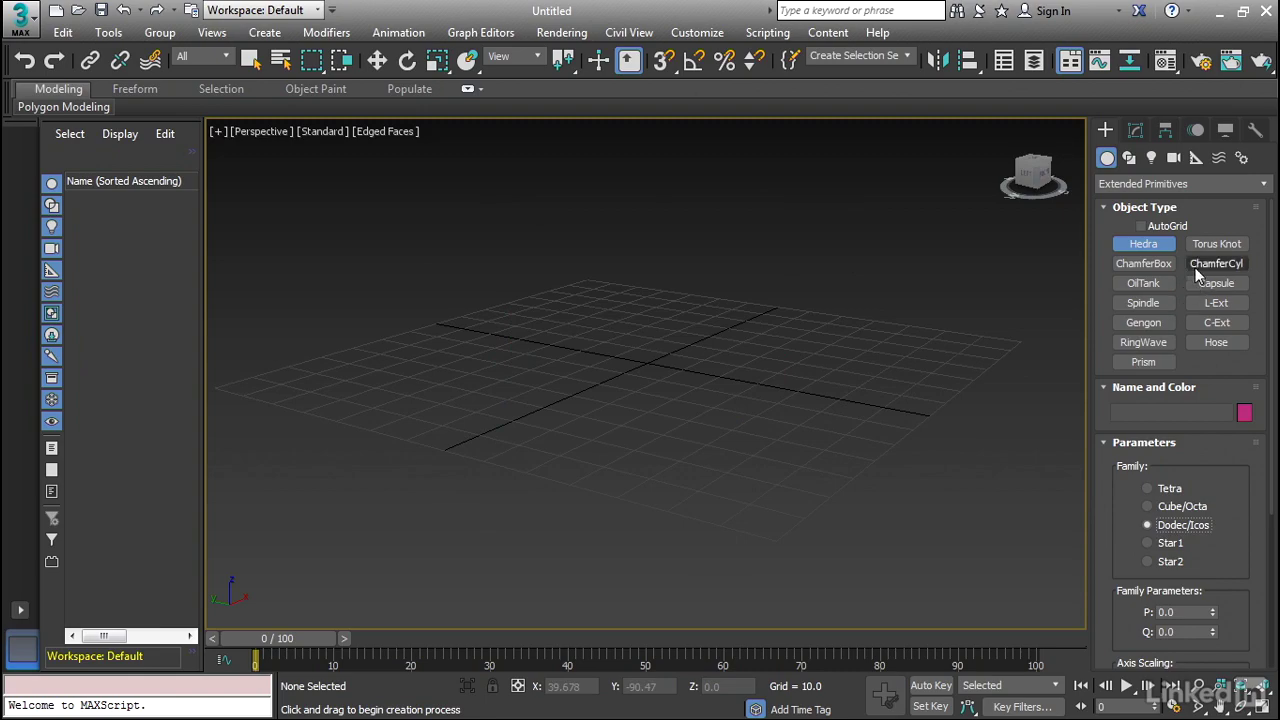
Drag out a trial torus knot at the grid centre and cancel it.
left_click(1216, 244)
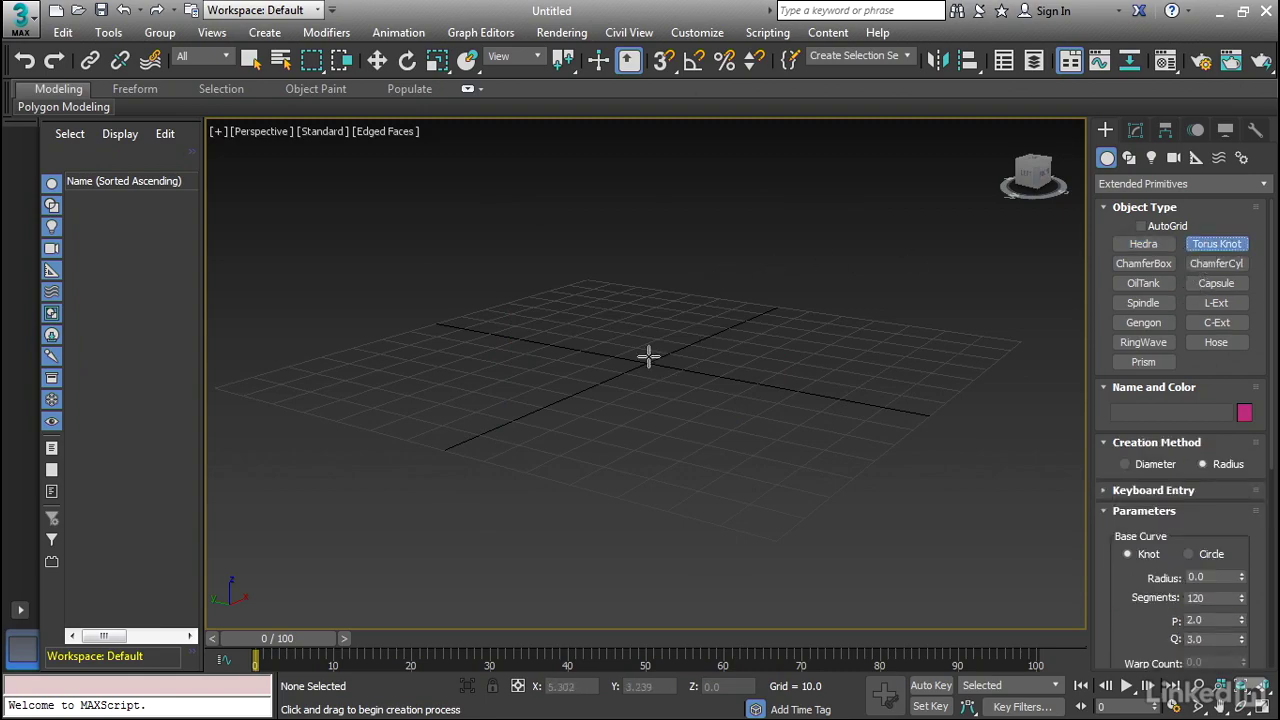
left_click_drag(649, 357, 720, 362)
left_click_drag(595, 405, 765, 425)
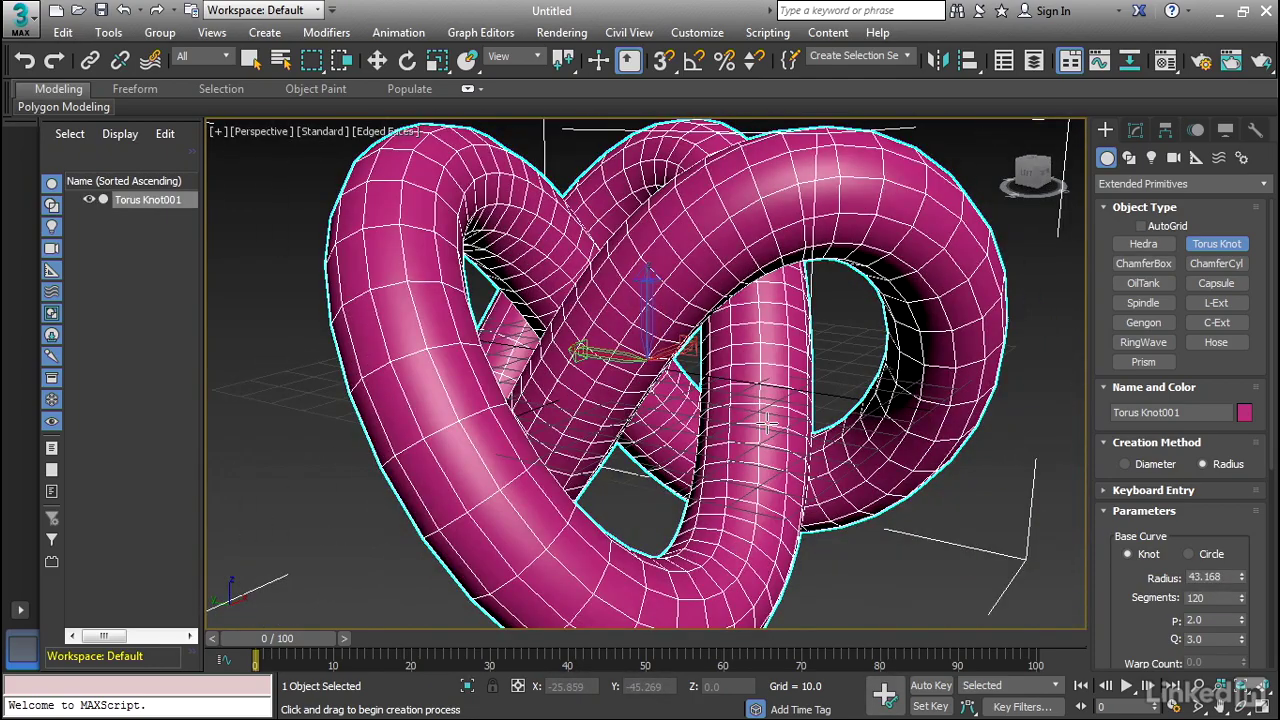
right_click(767, 425)
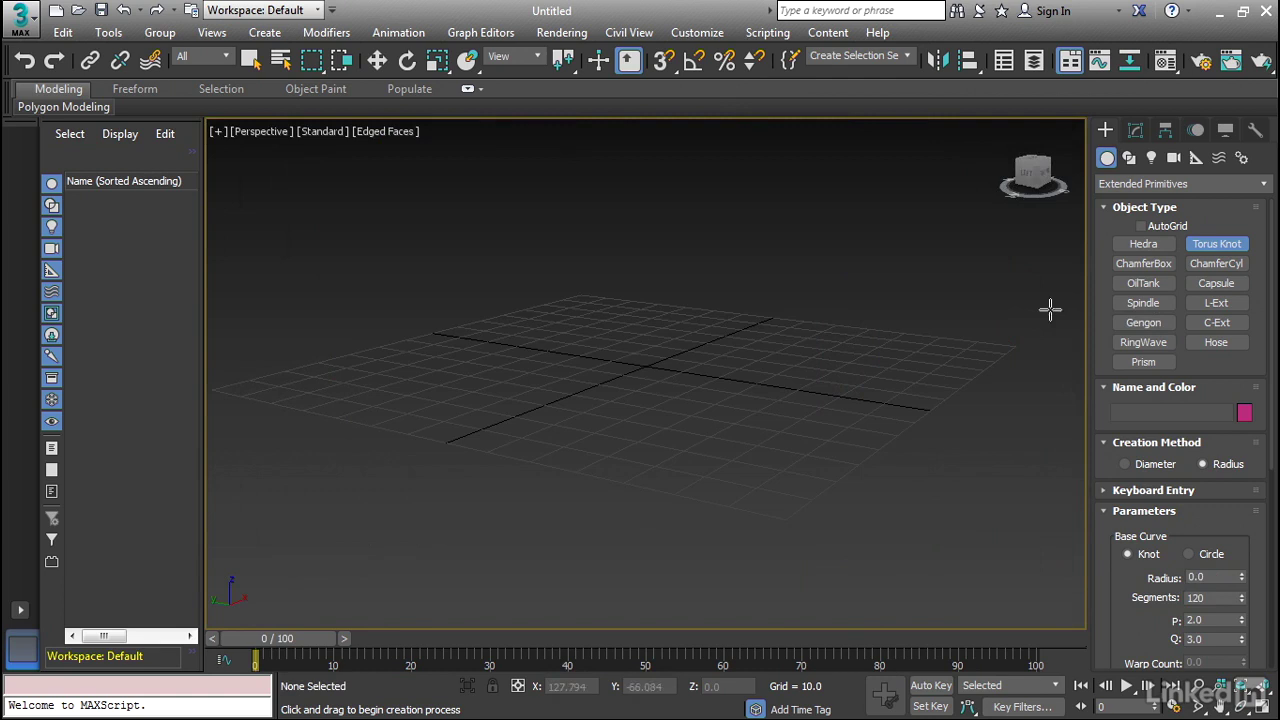
Draw an L-Ext base on the grid and raise it to height 59.719.
middle_click_drag(749, 286, 763, 312)
scroll(770, 318, "up", 2)
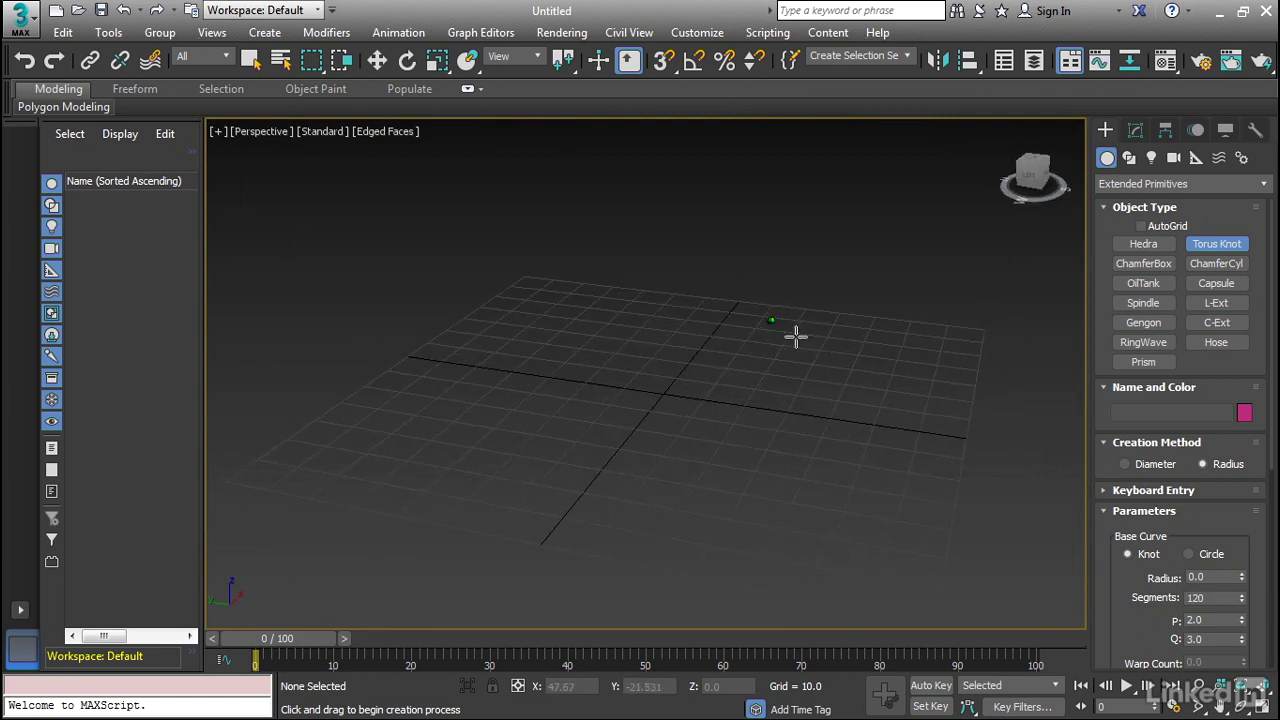
left_click(1238, 306)
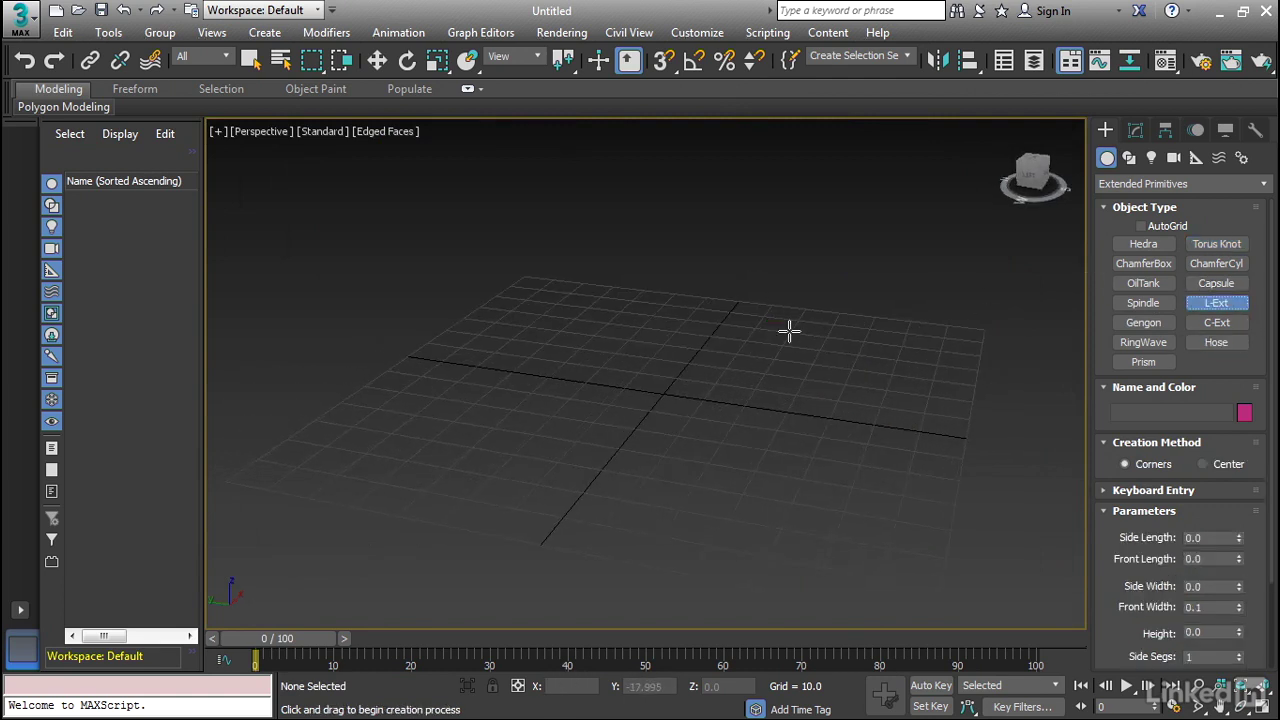
left_click(641, 370)
left_click_drag(641, 370, 800, 516)
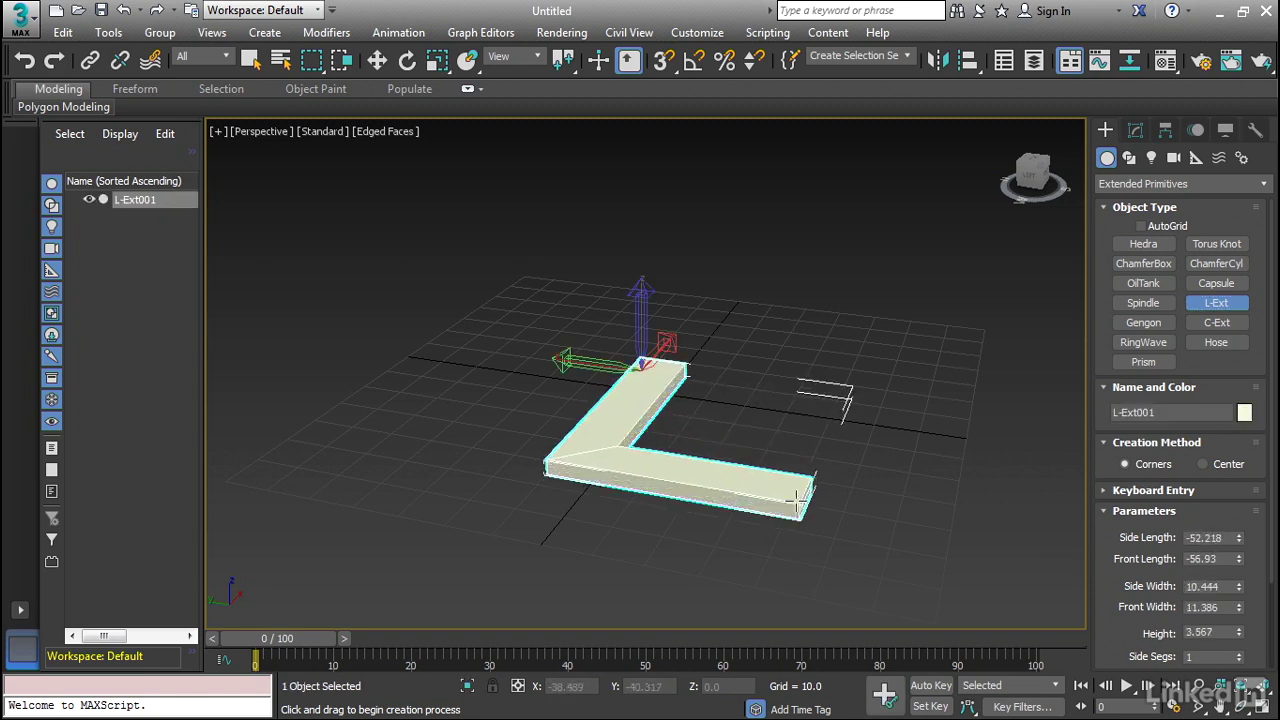
left_click(817, 213)
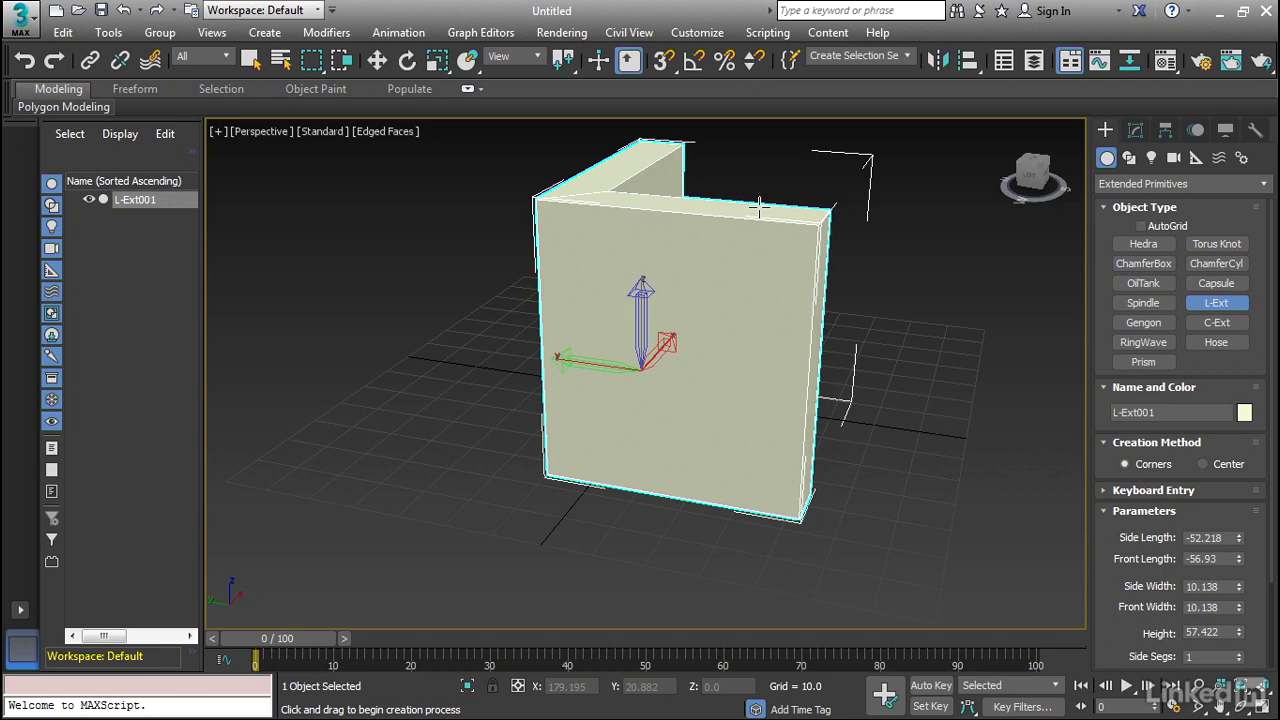
Thicken the L-Ext walls to widths 10.239 and 11.151 with 2 side segments.
middle_click_drag(760, 205, 870, 352, "alt")
left_click_drag(1239, 588, 1240, 674)
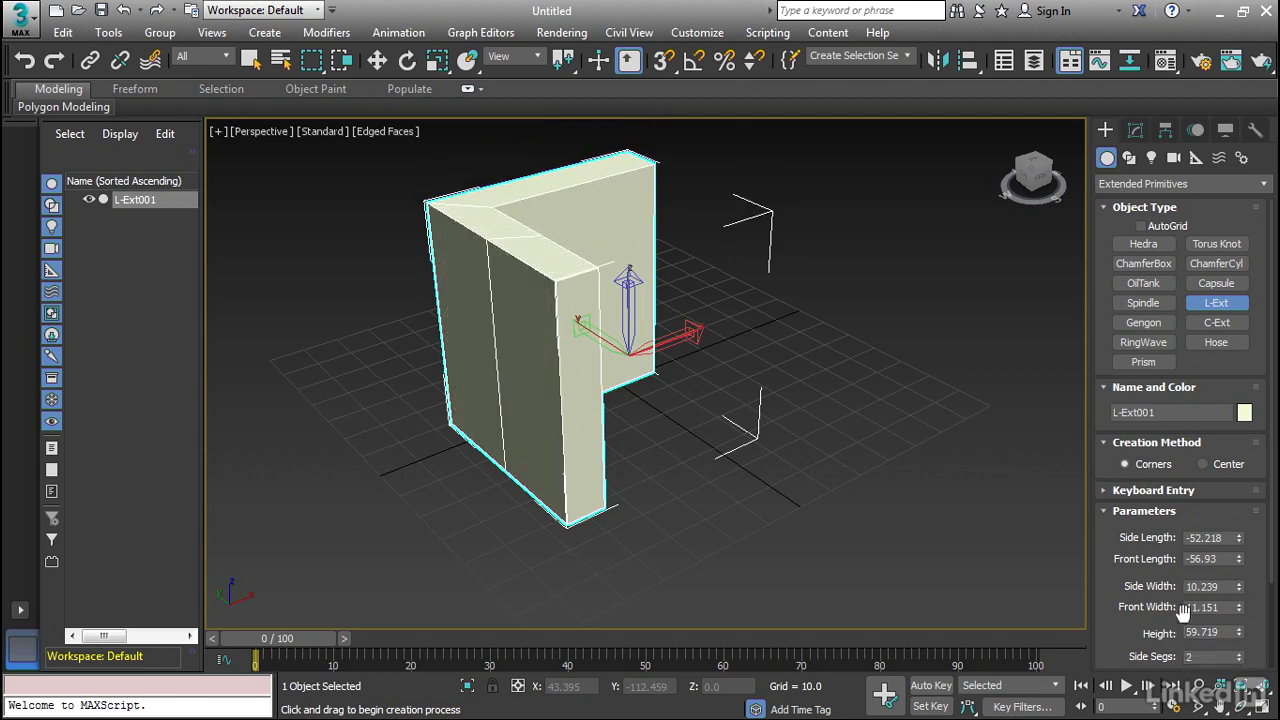
middle_click_drag(661, 383, 685, 400, "alt")
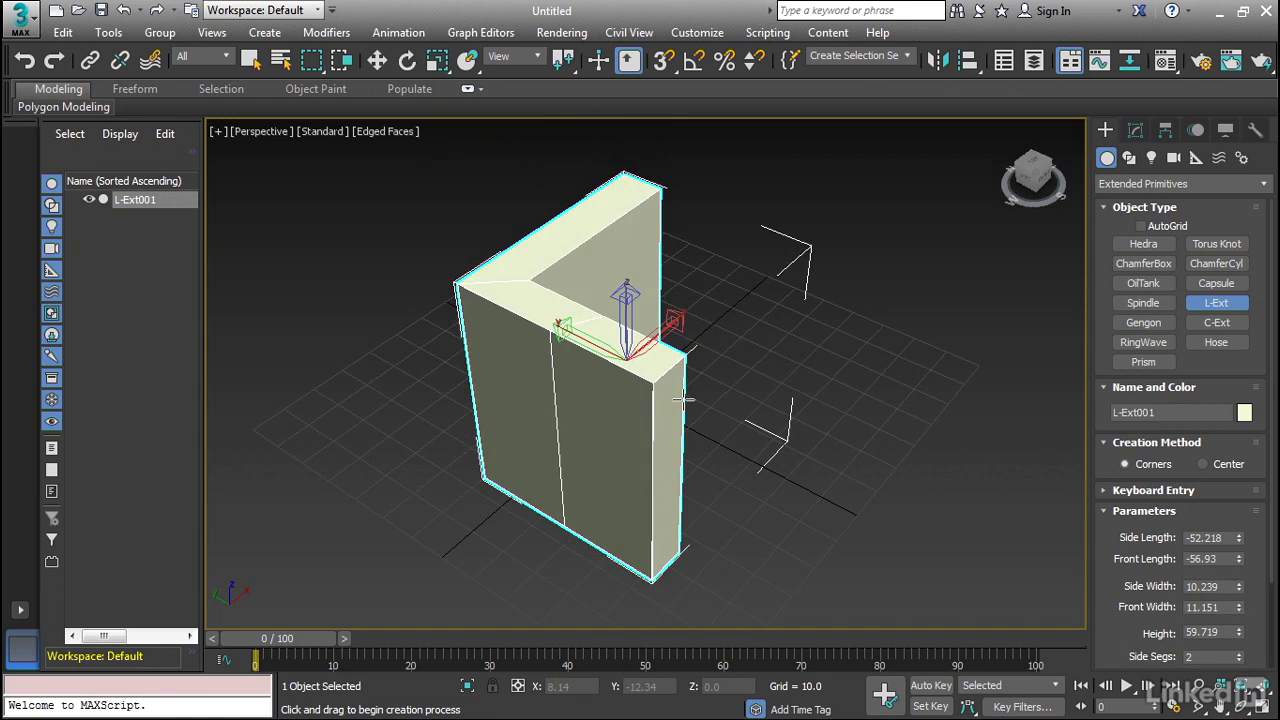
Delete the L-Ext, build a C-Ext with 9.234-thick walls, then undo it.
key("Delete")
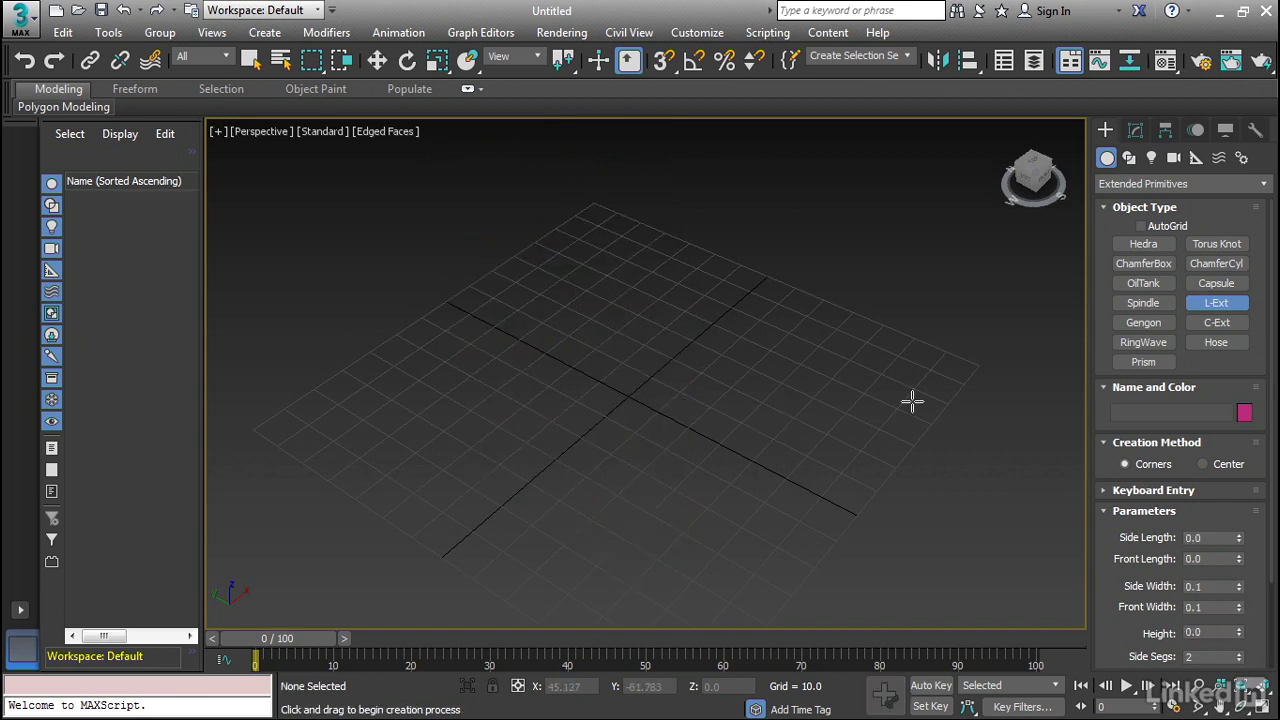
left_click(1214, 322)
left_click_drag(644, 352, 726, 538)
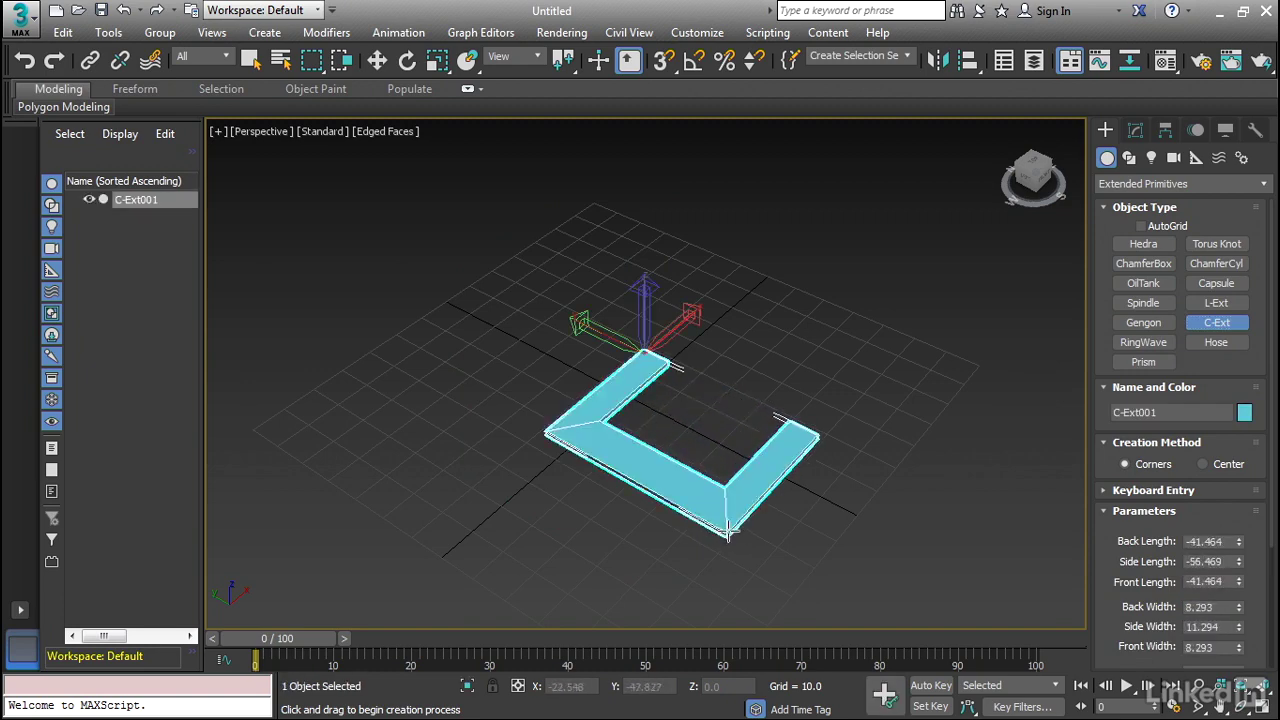
left_click(772, 348)
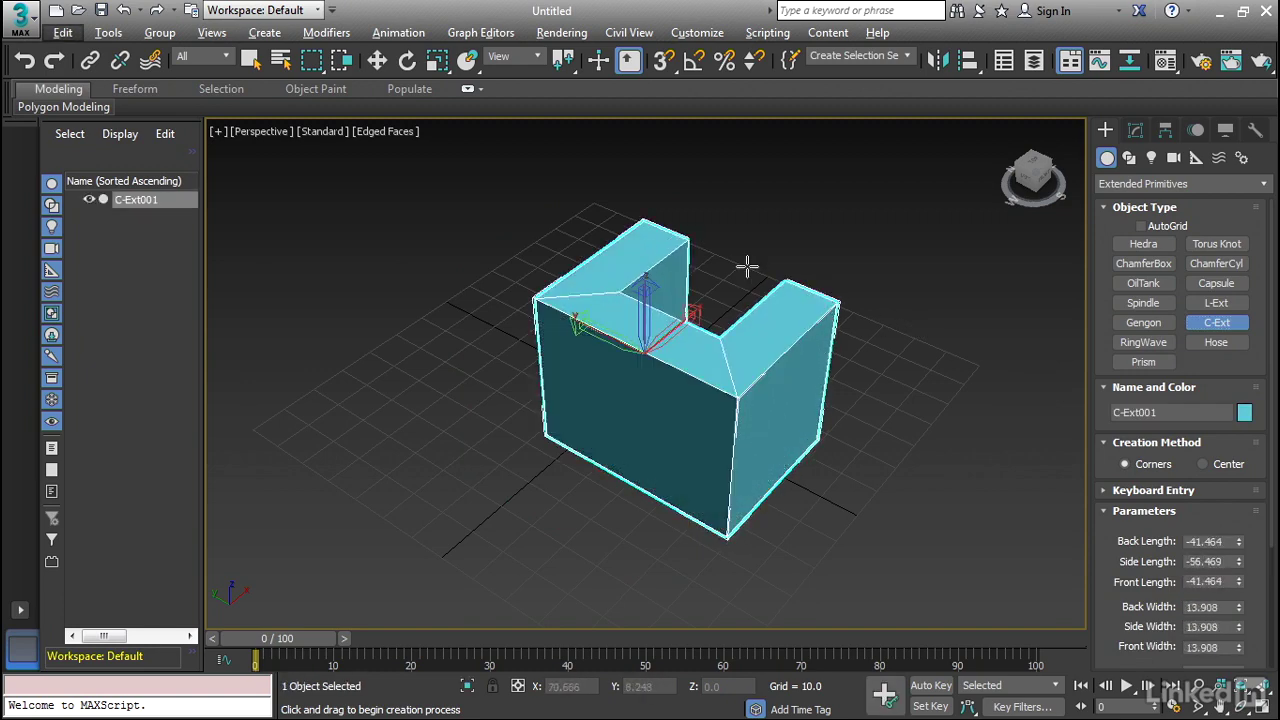
left_click(758, 297)
middle_click_drag(923, 322, 831, 349)
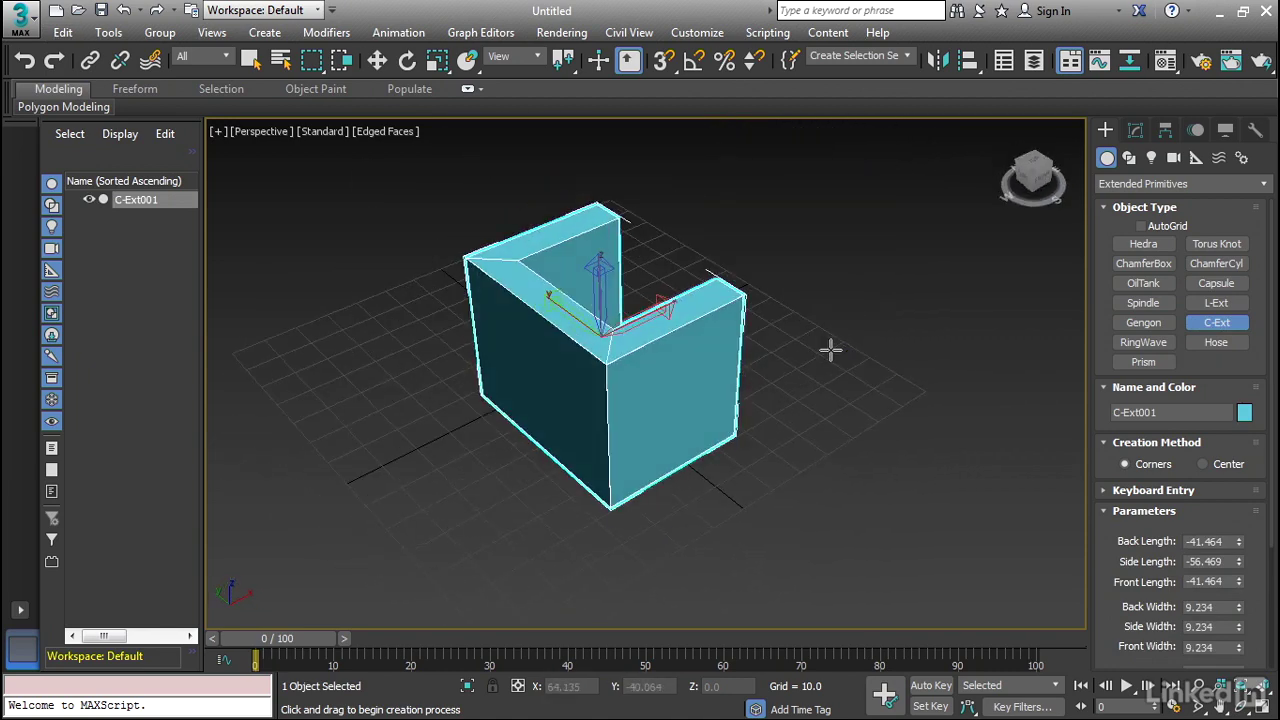
key("ctrl+z")
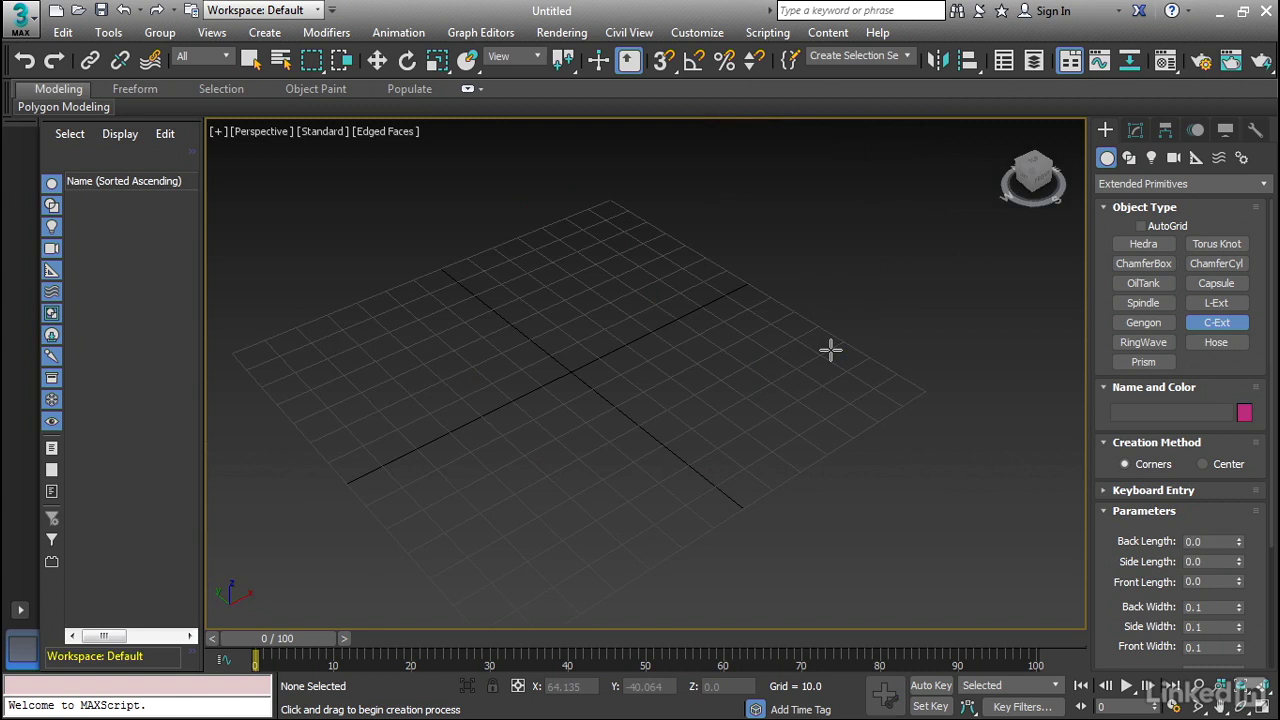